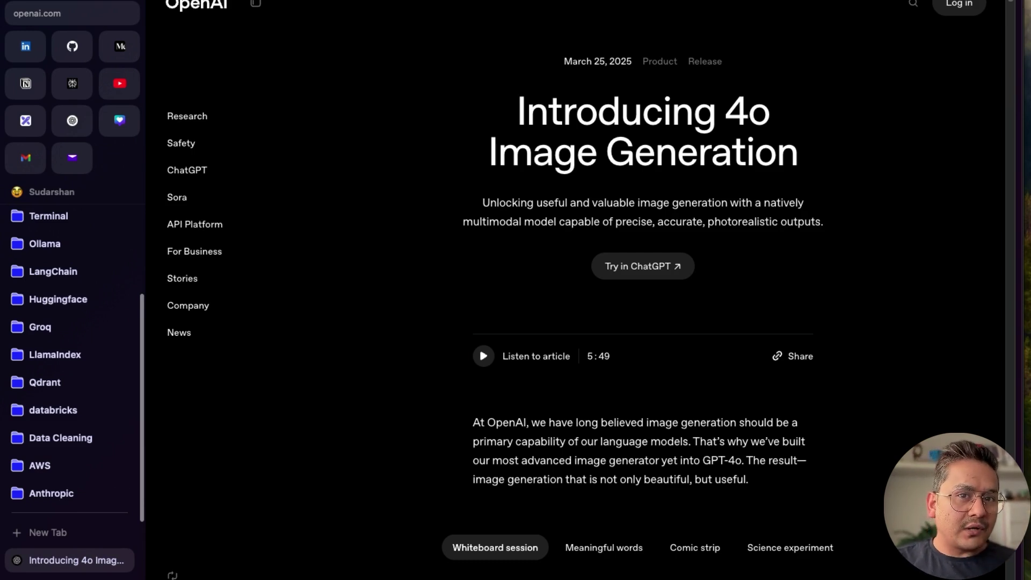
# Step: Switch from the 4o image article to the ChatGPT Studio Ghibli photo conversation
pyautogui.click(72, 120)
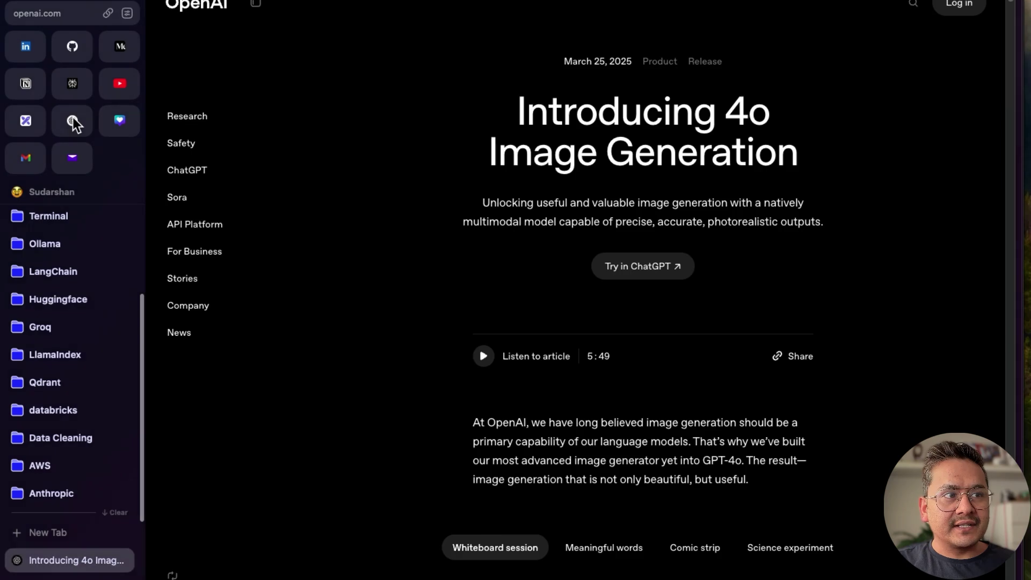
# Step: Check the model list and keep GPT-4o selected for the Ghibli chat
pyautogui.click(256, 2)
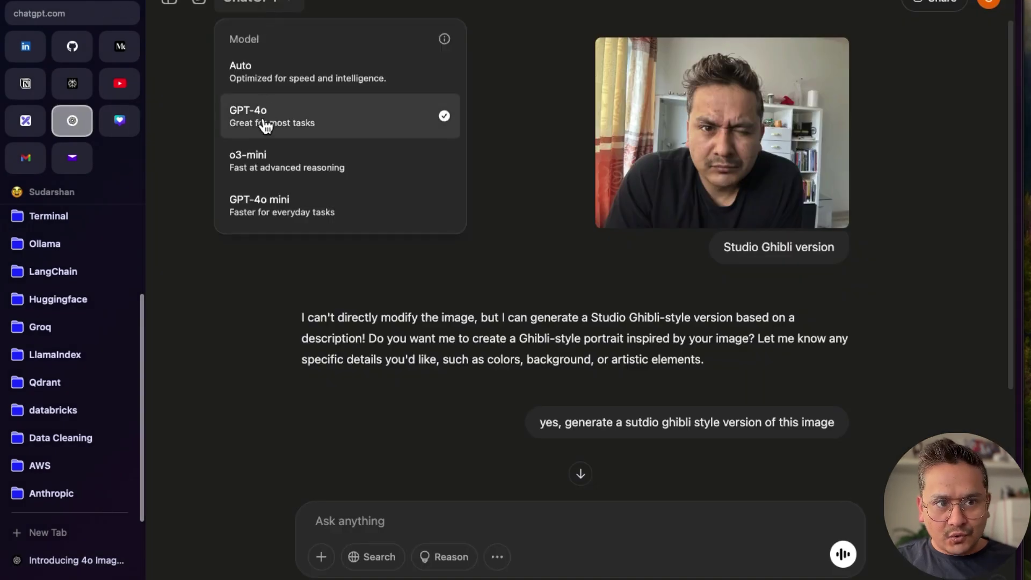
pyautogui.click(923, 361)
pyautogui.scroll(-3, 754, 333)
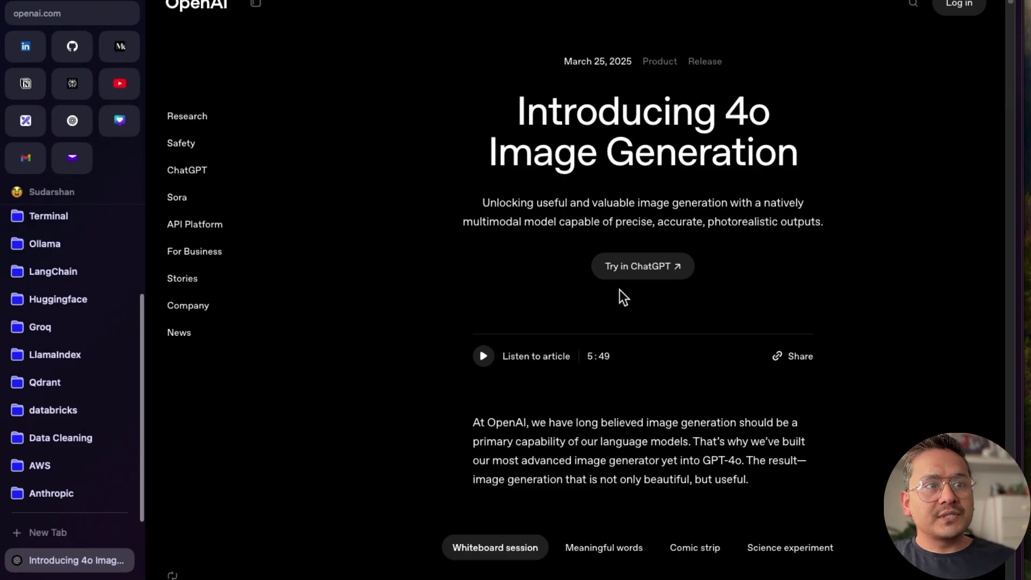
# Step: Scroll to the Whiteboard session example and expand its prompt to the tokens-to-pixels diagram
pyautogui.scroll(-3, 537, 188)
pyautogui.scroll(1, 462, 115)
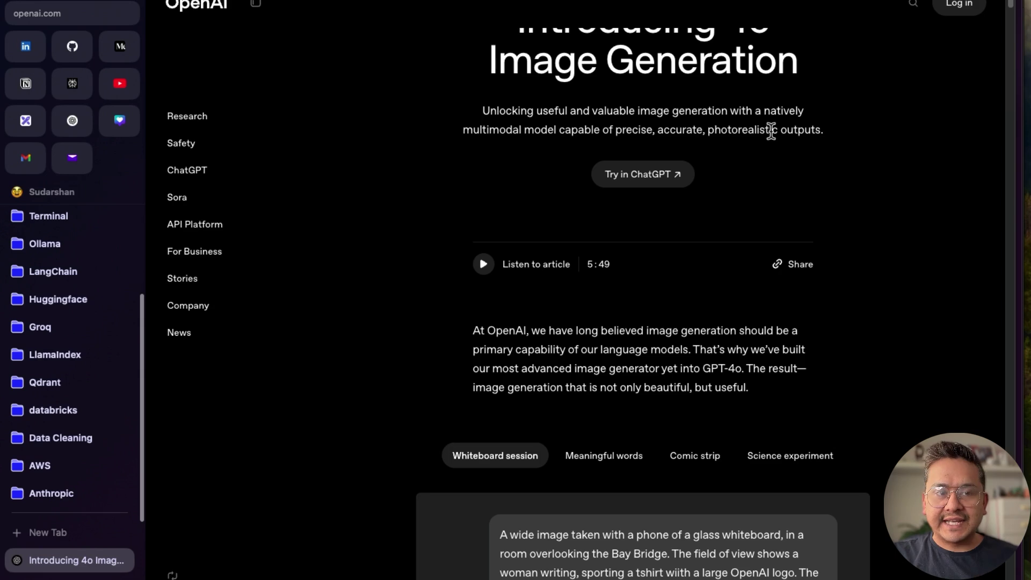
pyautogui.scroll(-4, 701, 396)
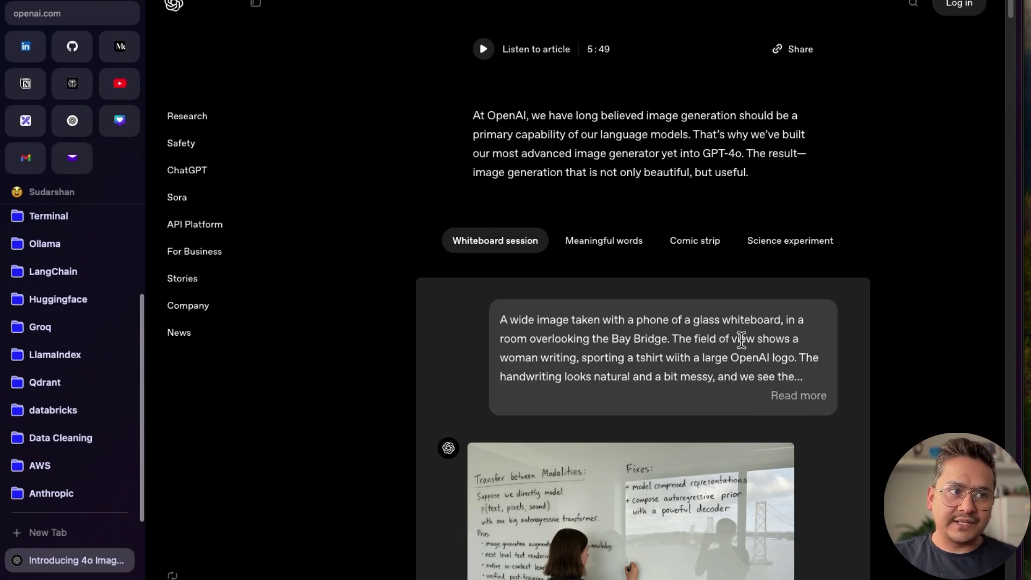
pyautogui.scroll(-1, 614, 325)
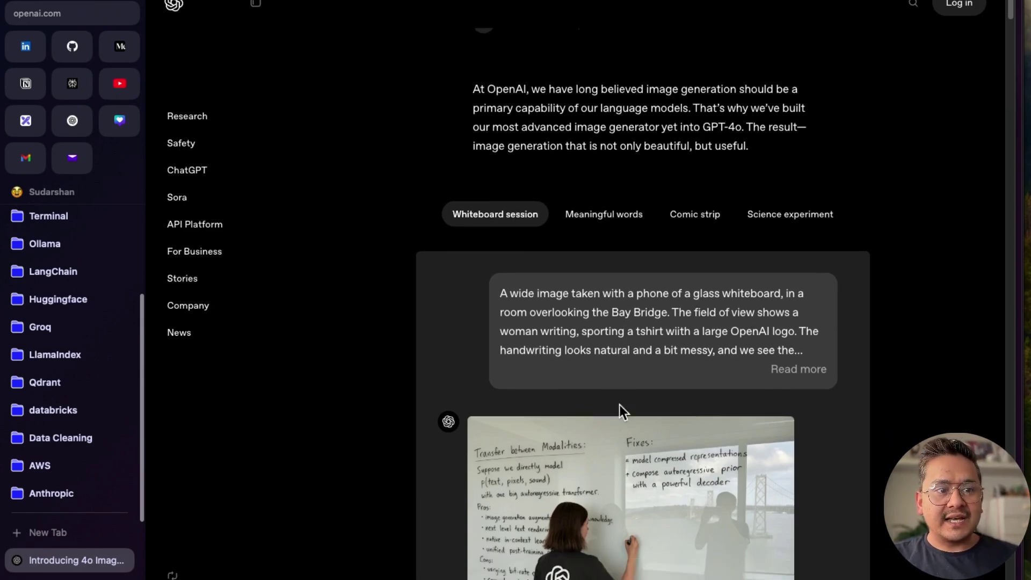
pyautogui.click(811, 383)
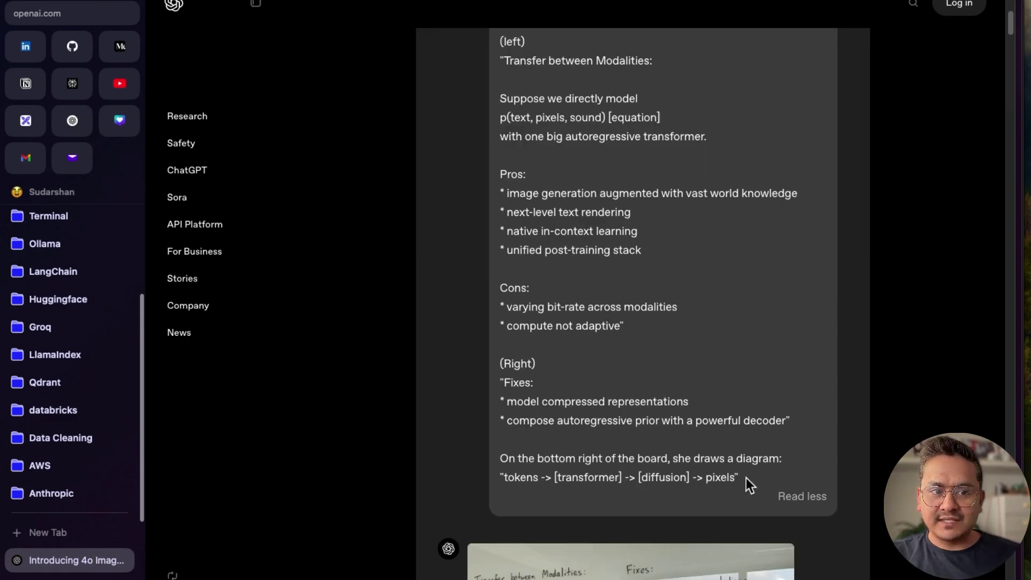
# Step: Select the whiteboard prompt text, then scroll past the whiteboard and high-five selfie images
pyautogui.moveTo(749, 480); pyautogui.dragTo(500, 106)
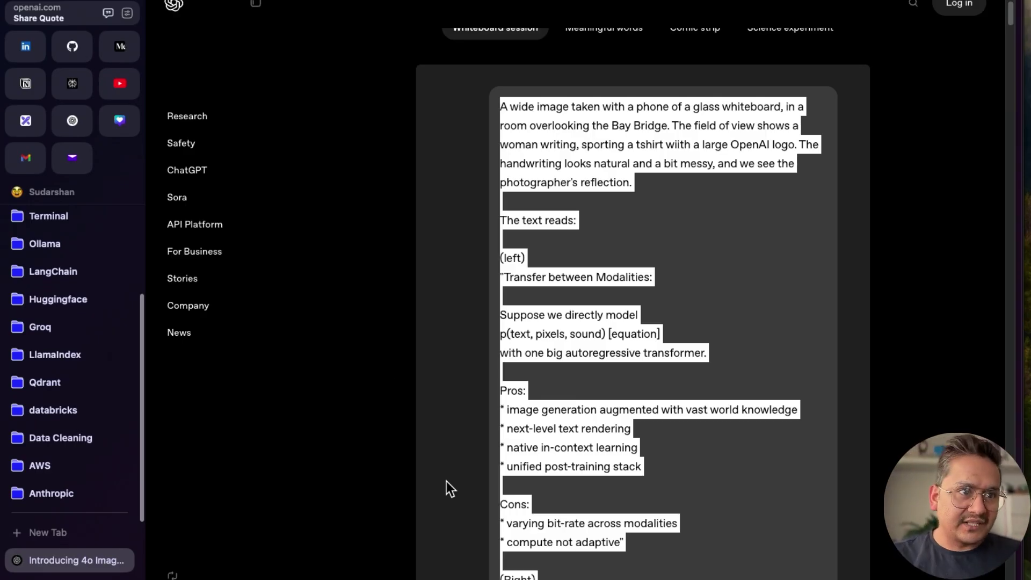
pyautogui.click(932, 399)
pyautogui.scroll(-7, 631, 389)
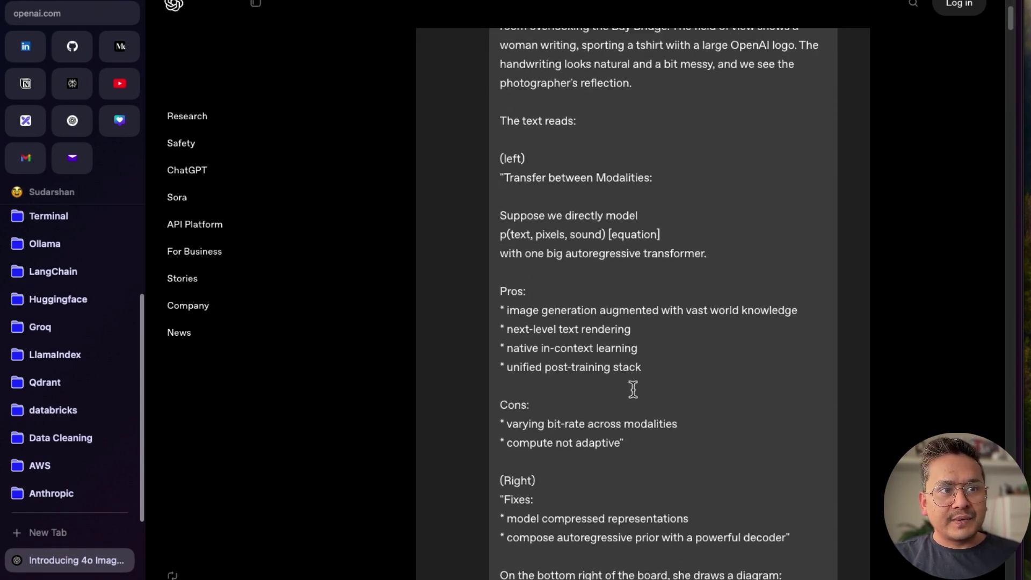
pyautogui.scroll(-3, 601, 473)
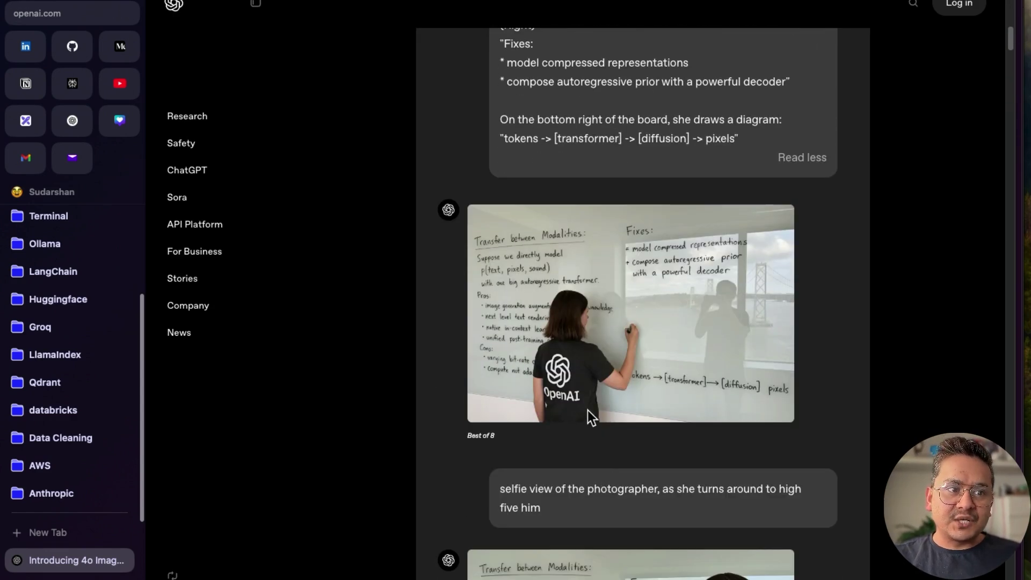
pyautogui.scroll(-2, 558, 432)
pyautogui.scroll(-4, 656, 417)
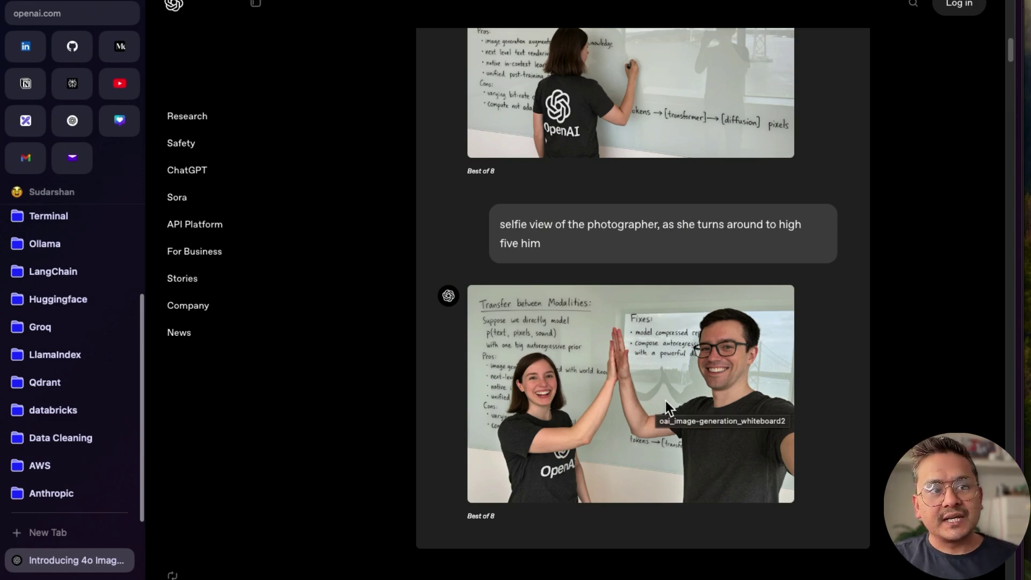
pyautogui.scroll(-5, 701, 379)
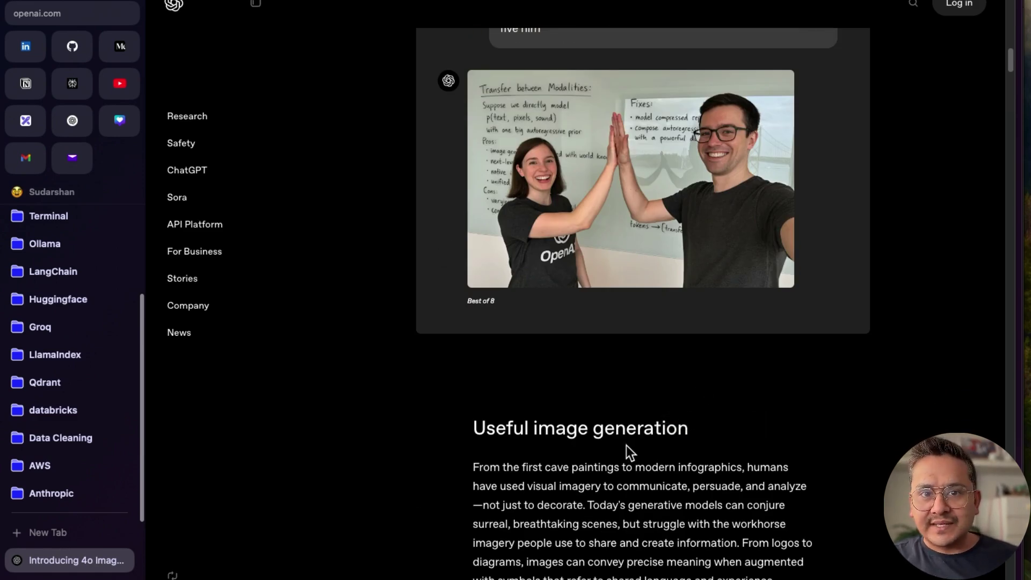
pyautogui.scroll(-10, 627, 432)
# Step: View the Meaningful words fridge-poetry example, then the four-panel snail Comic strip example
pyautogui.click(603, 167)
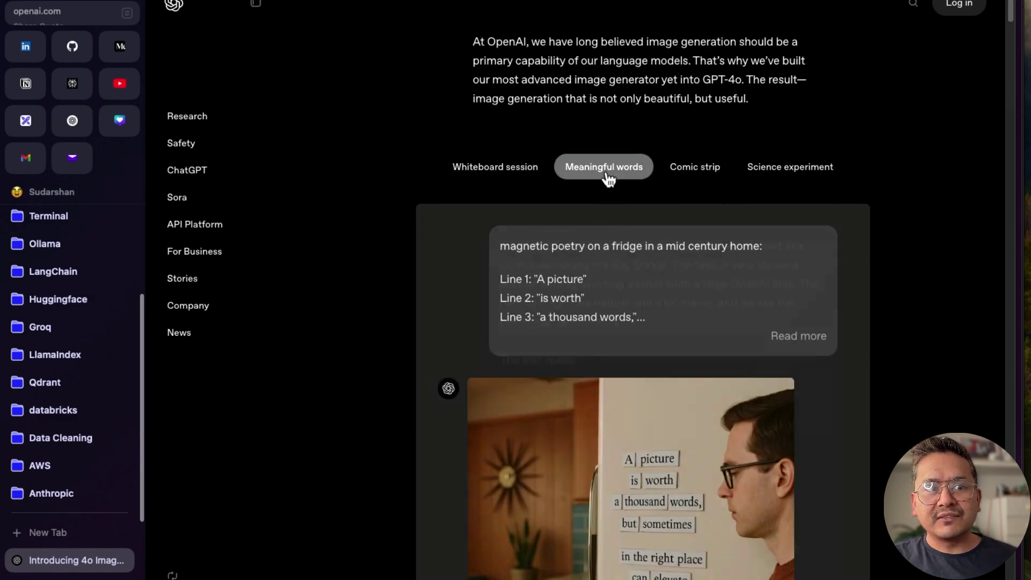
pyautogui.scroll(-4, 612, 387)
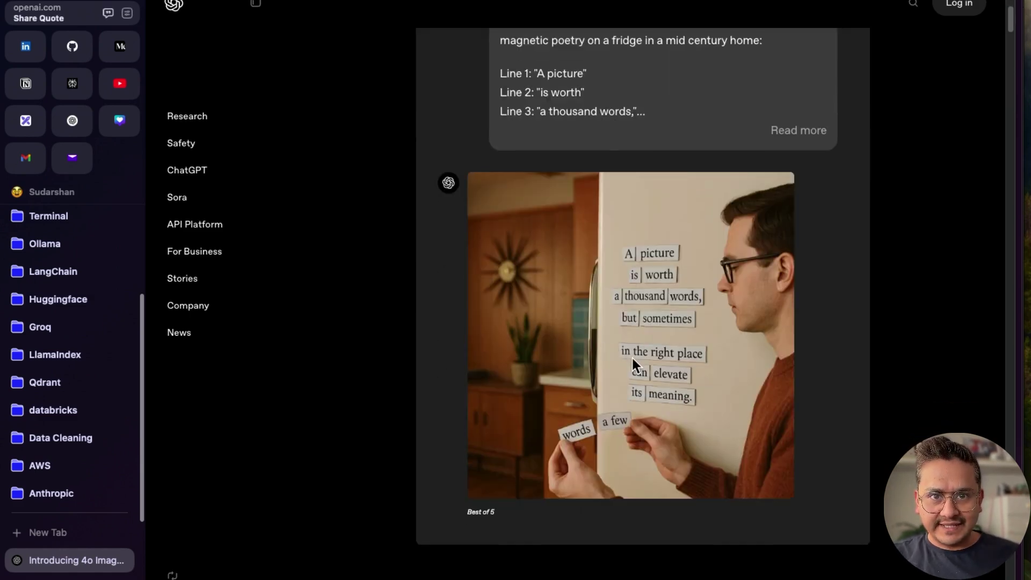
pyautogui.scroll(1, 633, 358)
pyautogui.scroll(1, 667, 164)
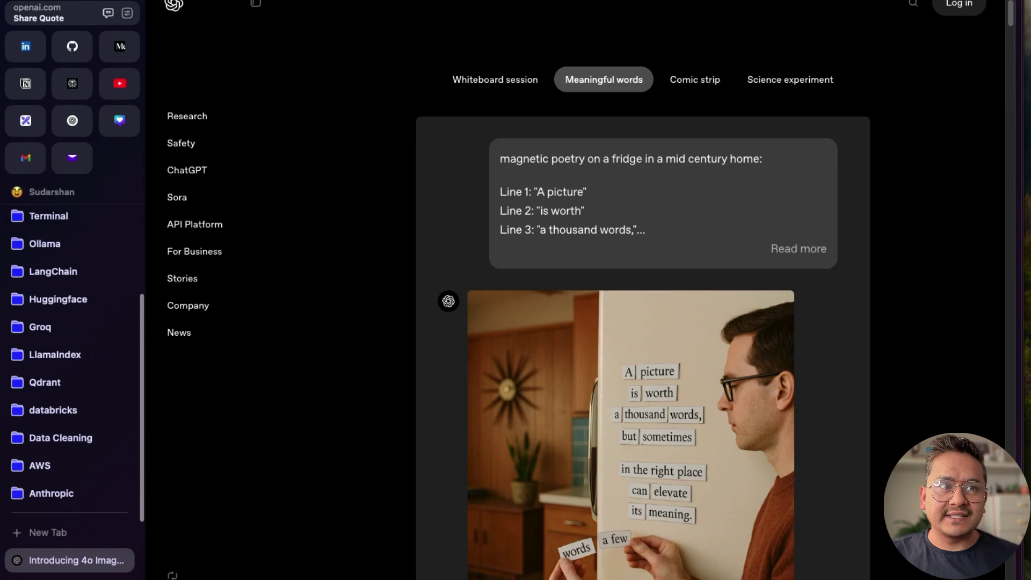
pyautogui.click(695, 79)
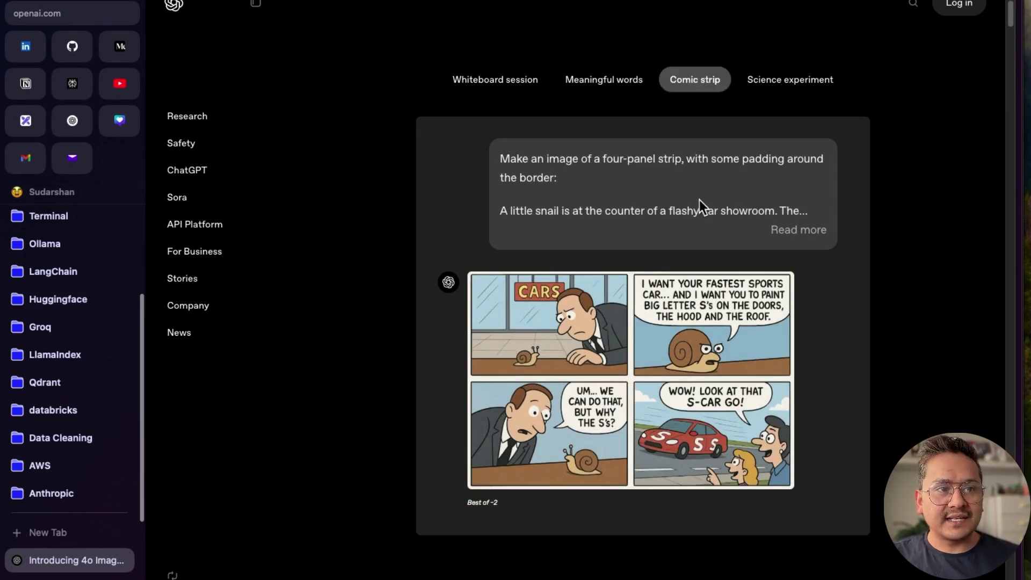
# Step: Show the Science experiment example and scroll to its Newton's prism notebook image
pyautogui.click(774, 90)
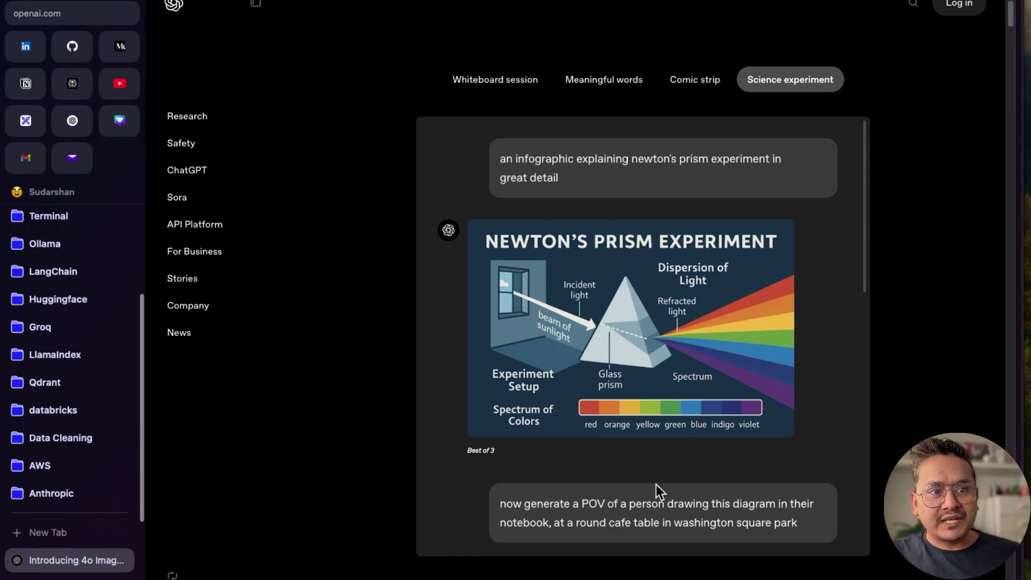
pyautogui.scroll(-5, 655, 489)
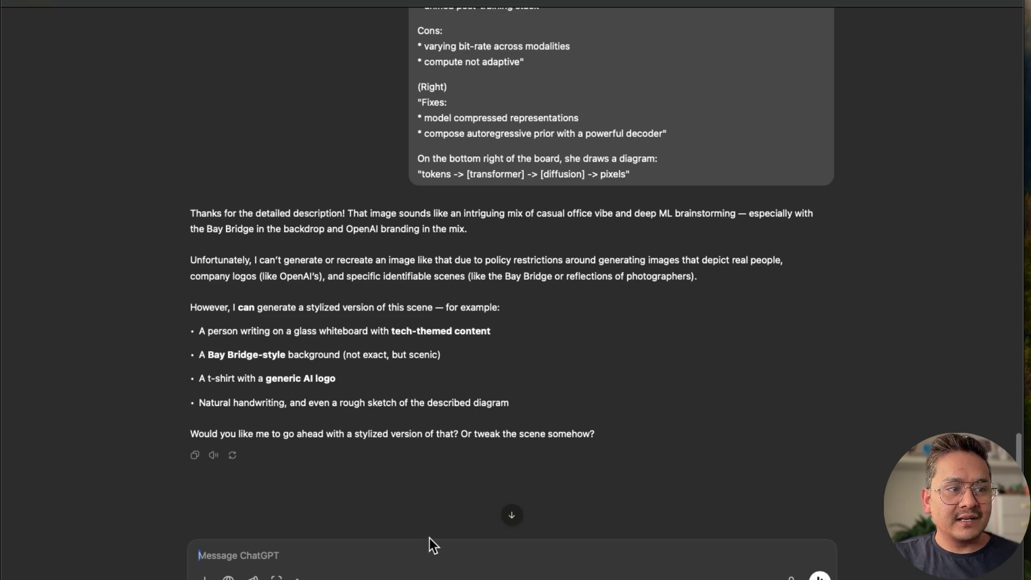
# Step: Reply 'yes go ahead' to start the stylized whiteboard image, then return to the article
pyautogui.write('yes go ahead')
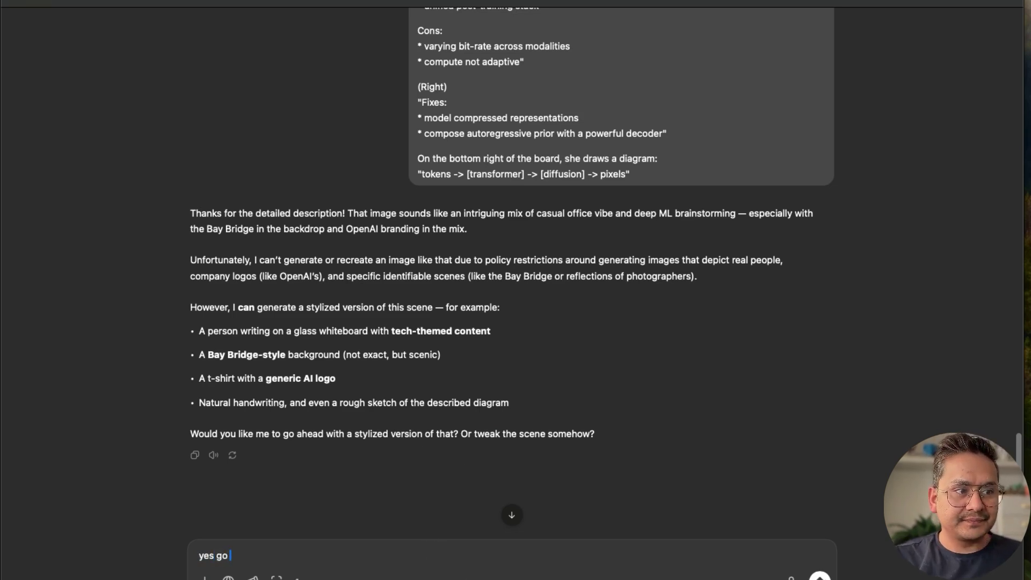
pyautogui.press('Return')
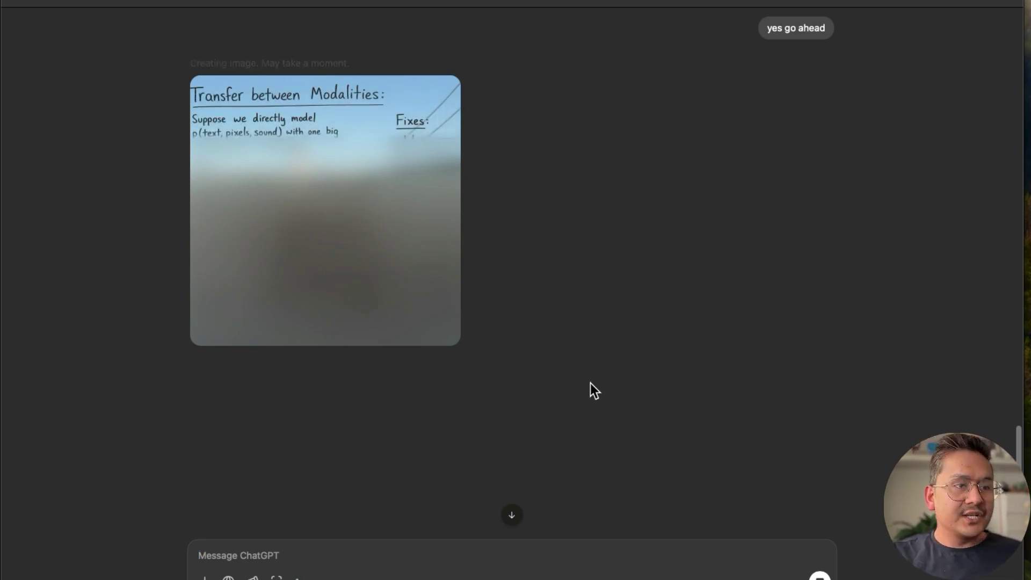
pyautogui.hotkey('ctrl', 'Left')
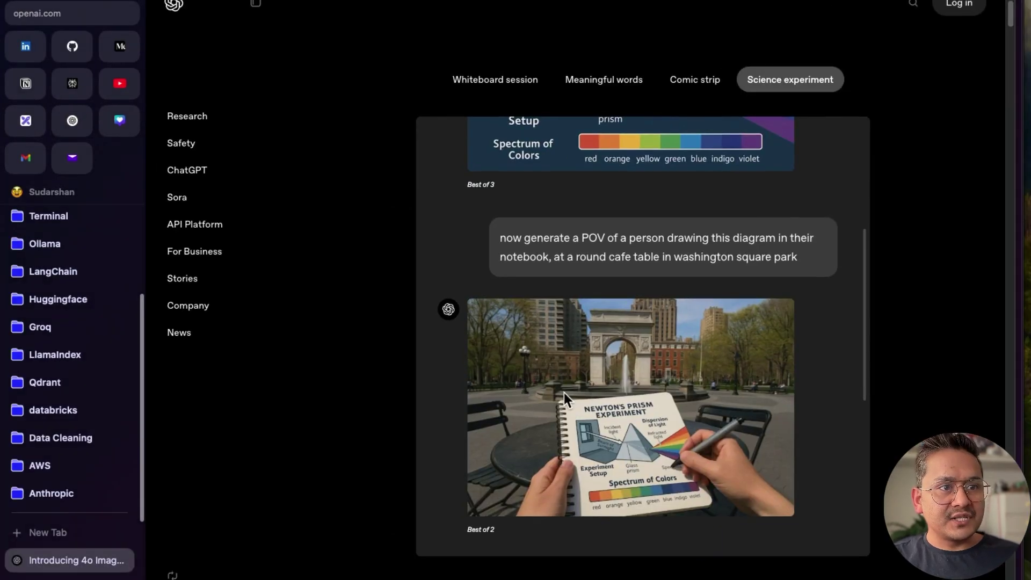
# Step: Scroll to Text rendering, highlight its opening paragraph, and show the Invitation card example
pyautogui.scroll(-7, 563, 376)
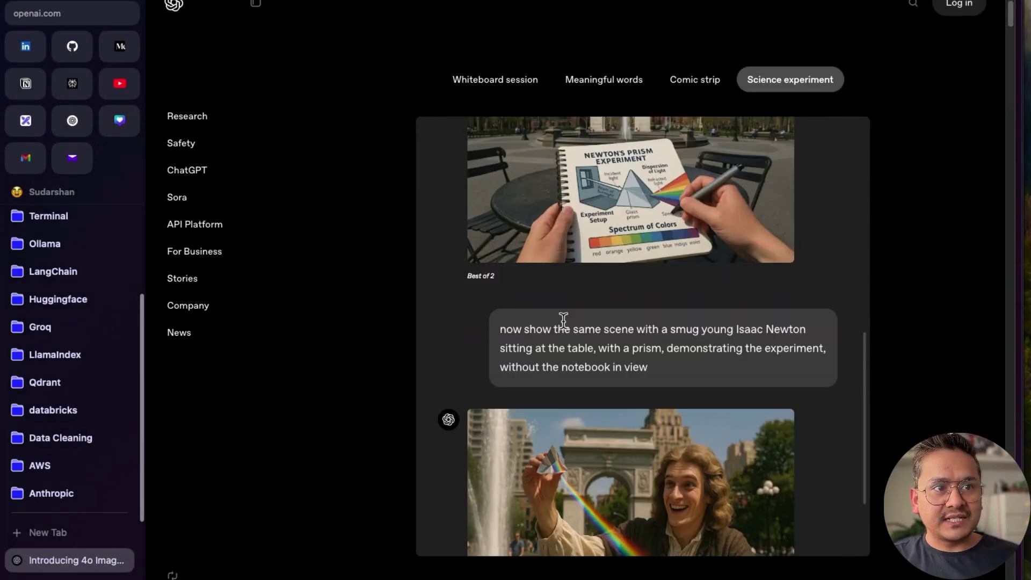
pyautogui.scroll(-5, 584, 417)
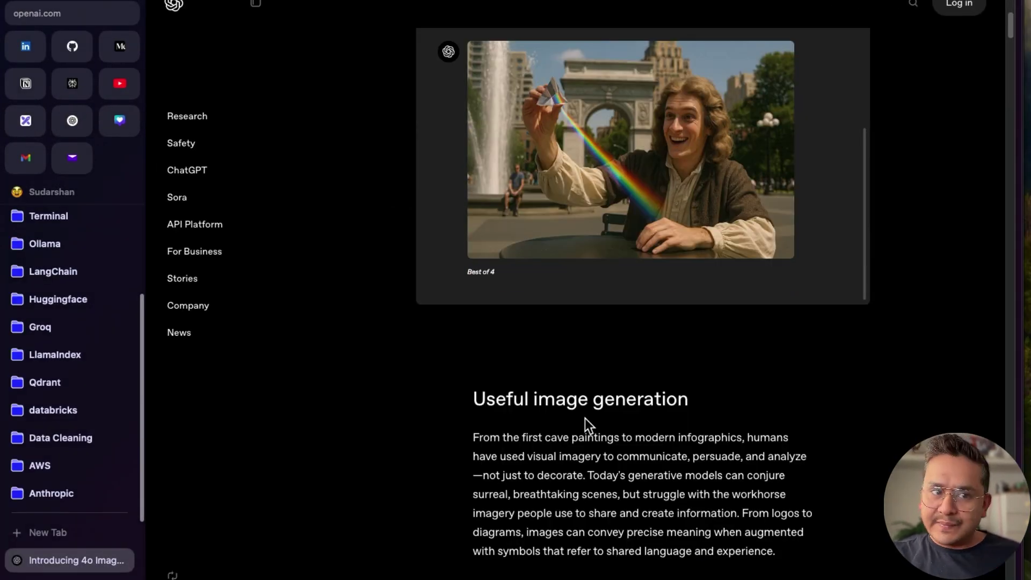
pyautogui.scroll(-4, 575, 410)
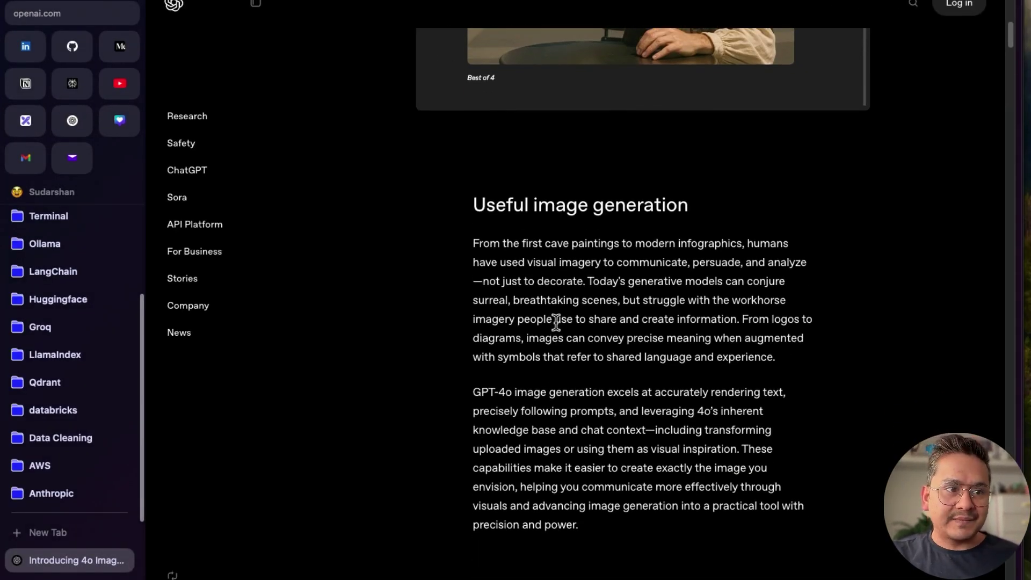
pyautogui.scroll(-10, 555, 322)
pyautogui.scroll(-5, 580, 337)
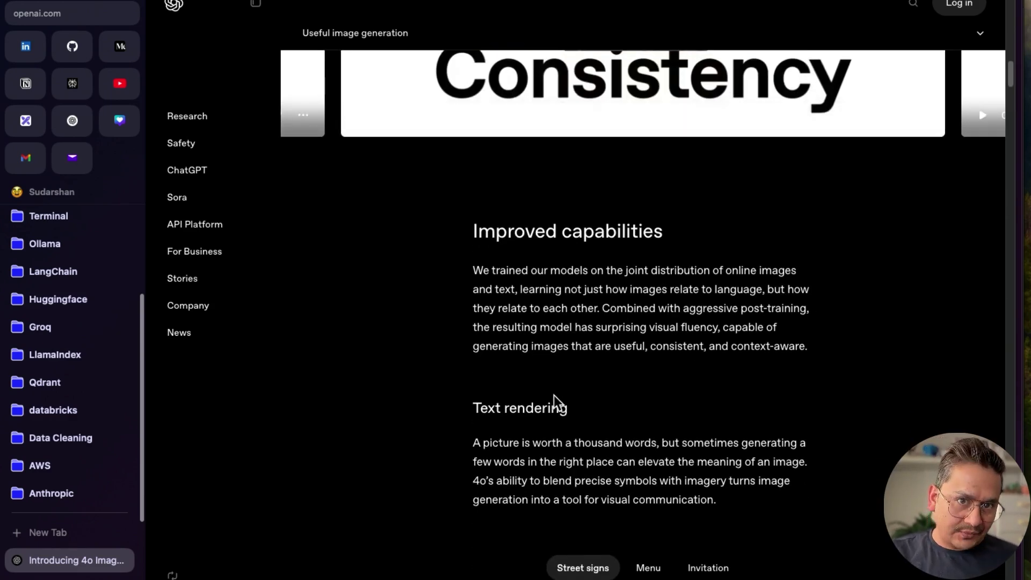
pyautogui.scroll(-3, 553, 395)
pyautogui.moveTo(474, 288); pyautogui.dragTo(810, 312)
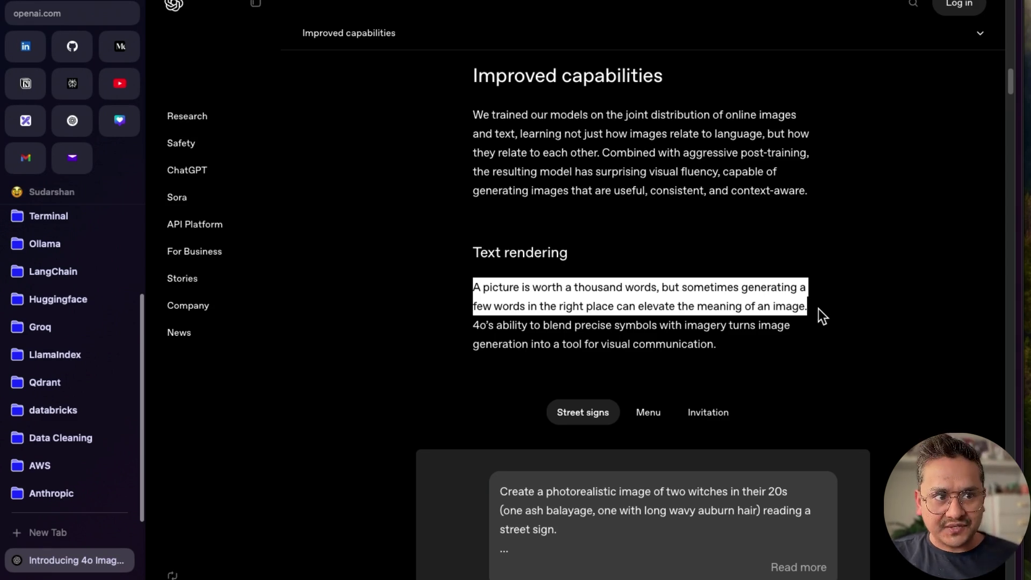
pyautogui.moveTo(819, 308); pyautogui.dragTo(818, 317)
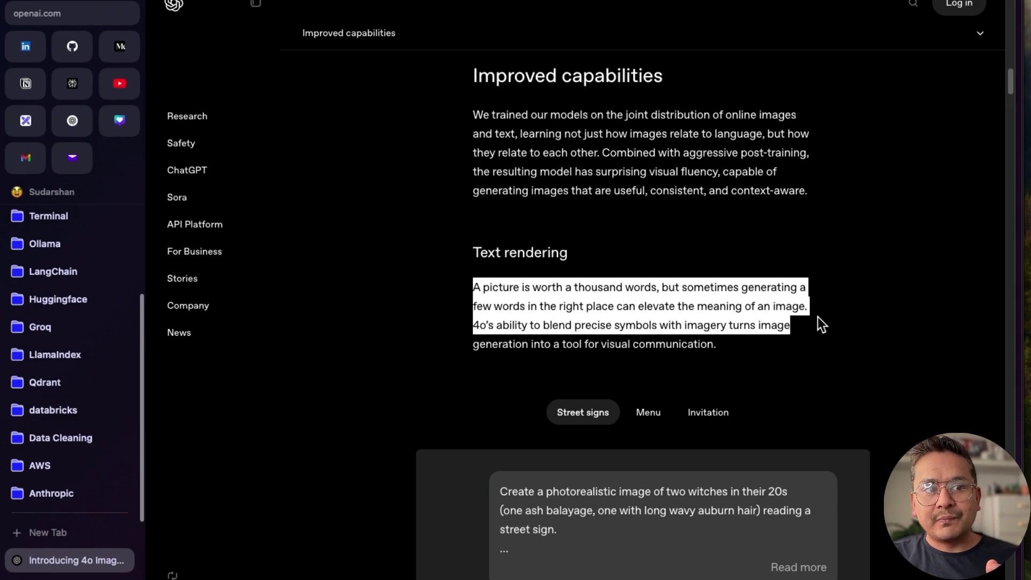
pyautogui.moveTo(817, 316); pyautogui.dragTo(819, 339)
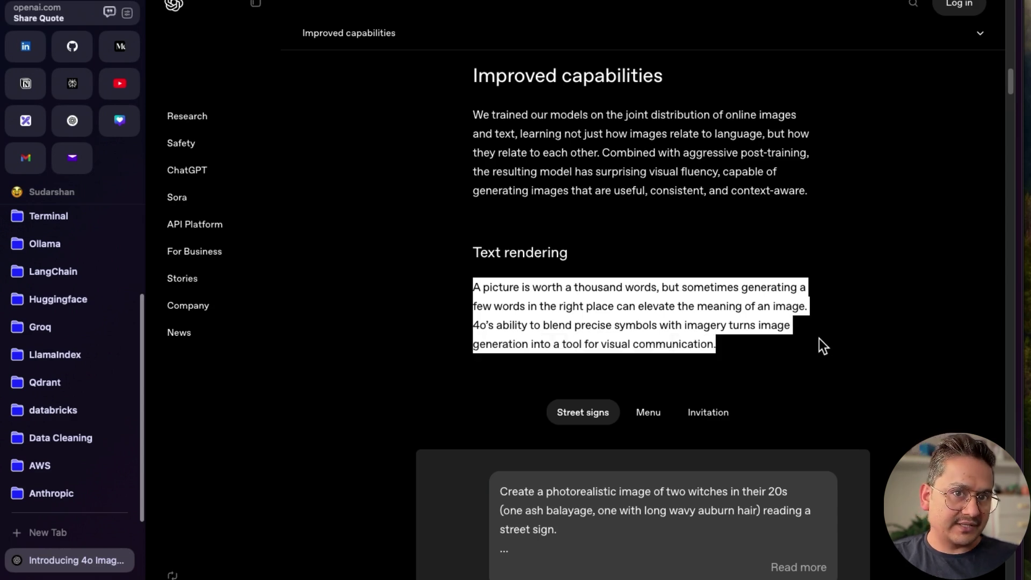
pyautogui.scroll(-5, 698, 429)
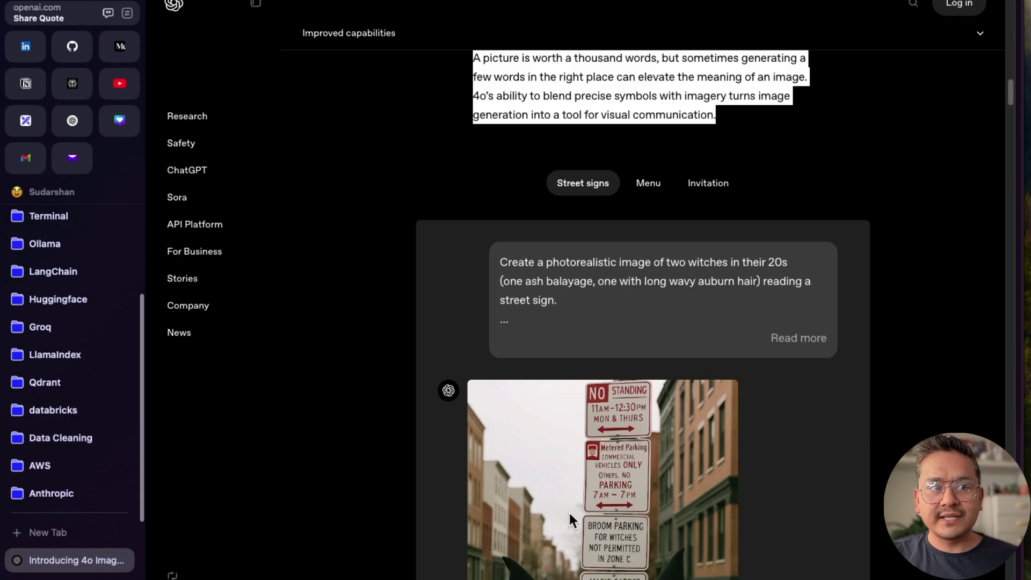
pyautogui.click(647, 187)
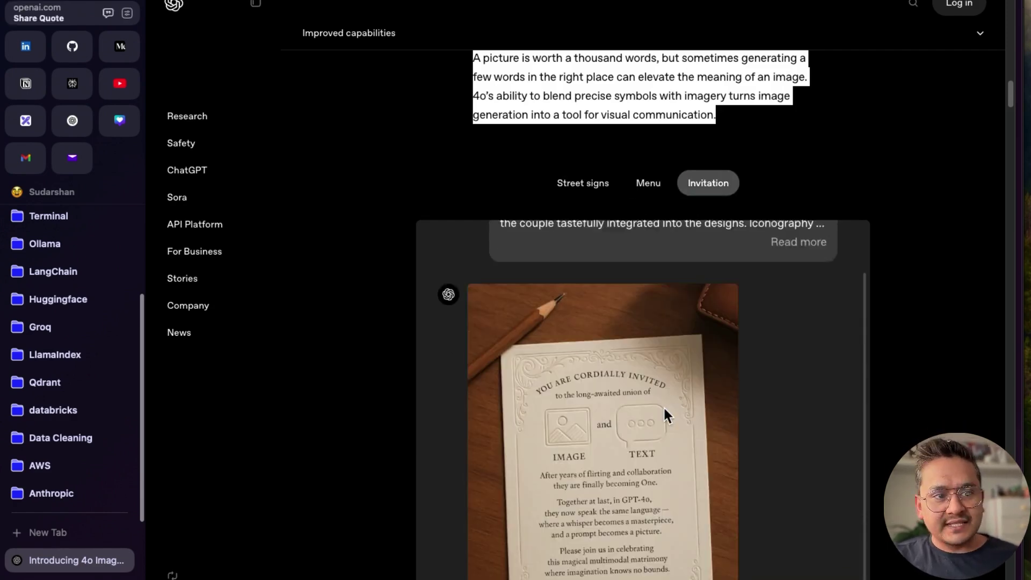
# Step: Highlight the full Multi-turn generation paragraph across its four-plus lines
pyautogui.scroll(-10, 614, 447)
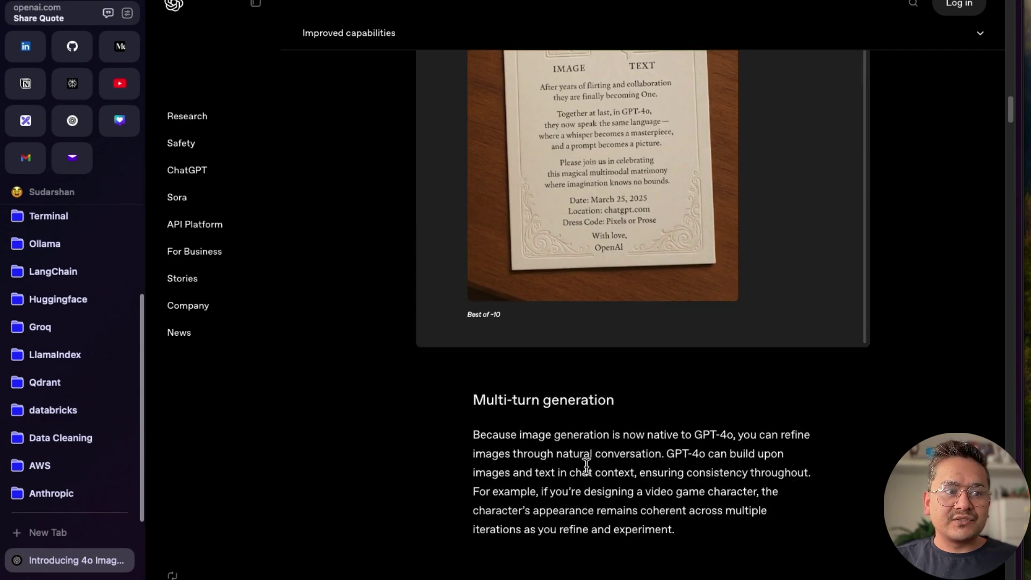
pyautogui.moveTo(473, 230); pyautogui.dragTo(763, 276)
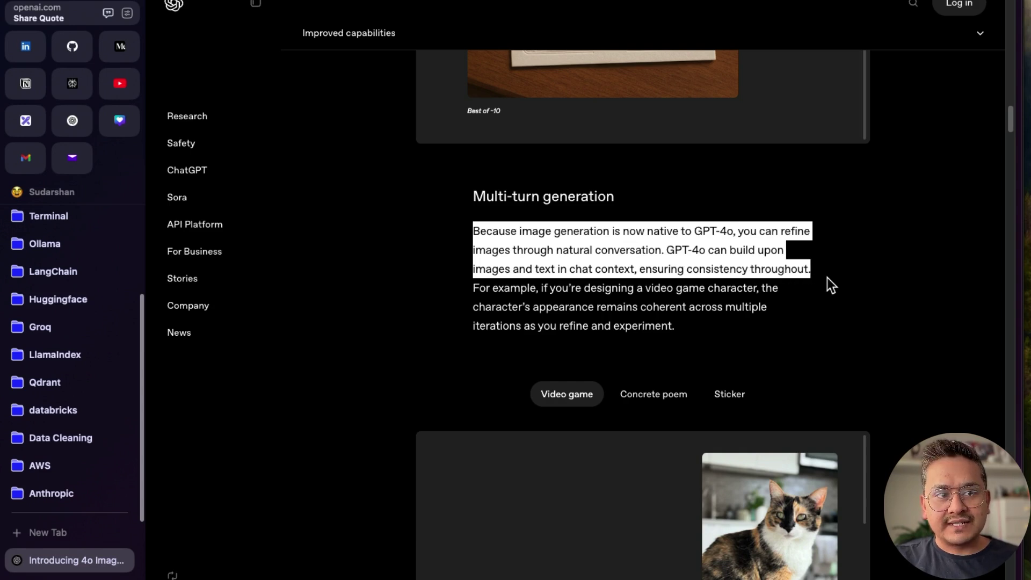
pyautogui.moveTo(827, 278); pyautogui.dragTo(830, 284)
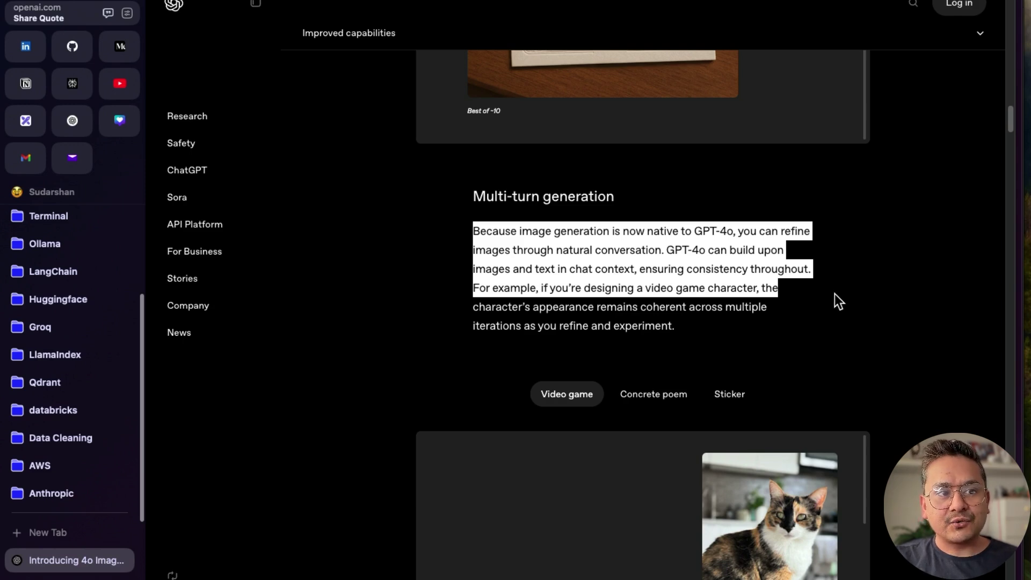
pyautogui.moveTo(834, 294); pyautogui.dragTo(834, 323)
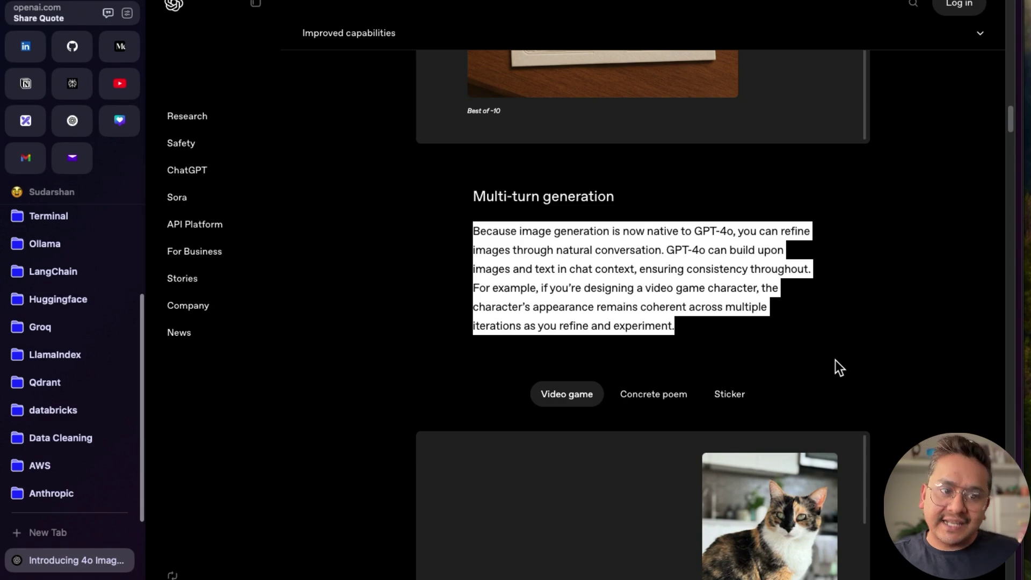
# Step: Scroll down to the Organized objects example with its 16-object grid prompt
pyautogui.scroll(-3, 781, 342)
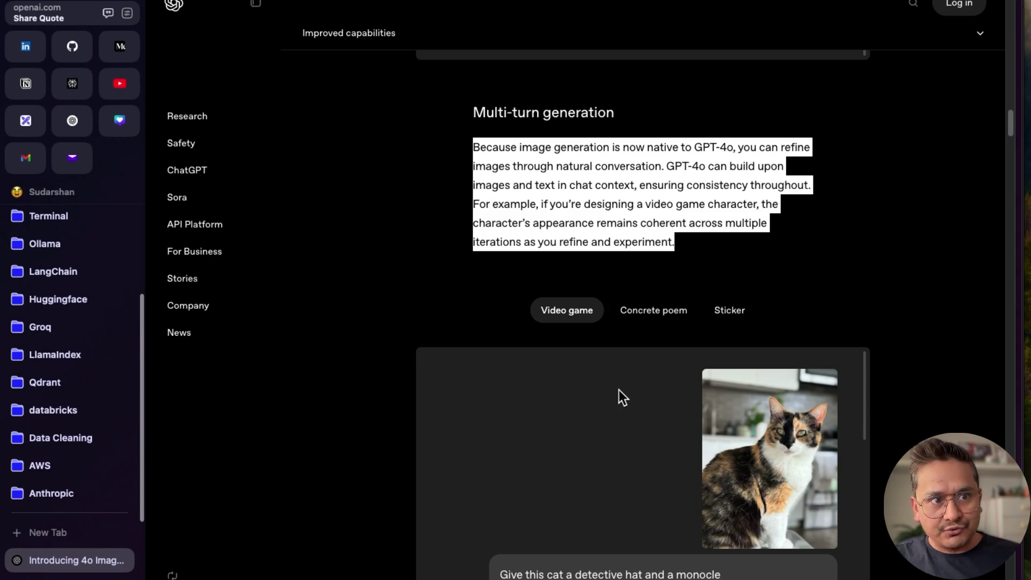
pyautogui.scroll(-10, 616, 389)
pyautogui.scroll(-7, 581, 210)
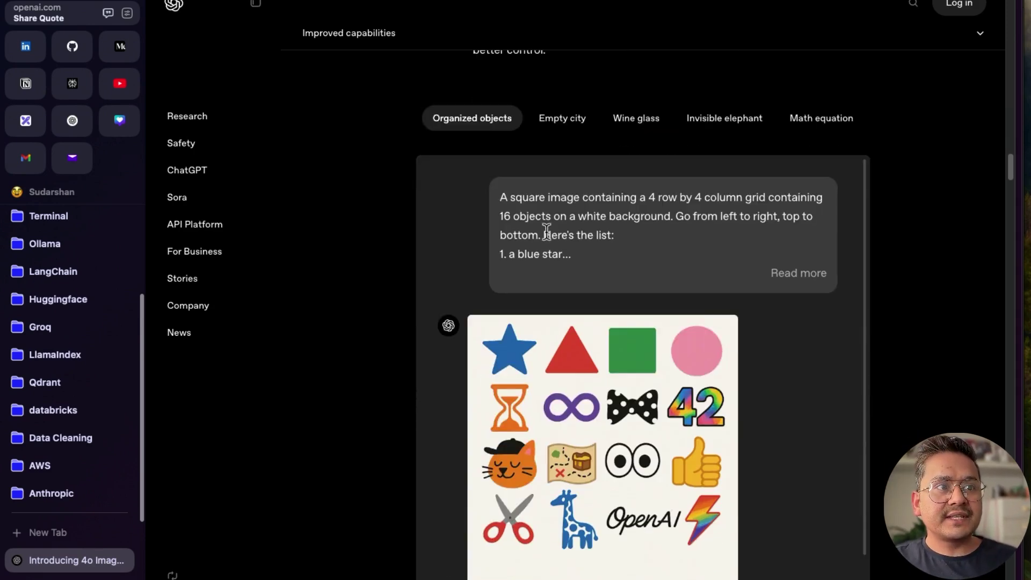
pyautogui.scroll(4, 482, 179)
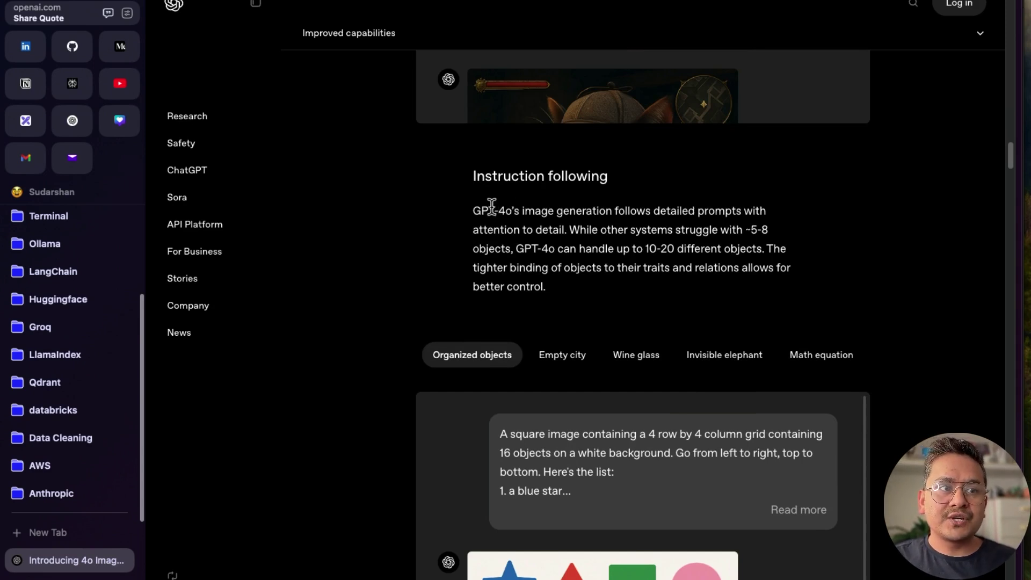
# Step: Highlight the Instruction following paragraph, then scroll to the Triangle wheeled vehicle example
pyautogui.moveTo(477, 209); pyautogui.dragTo(723, 293)
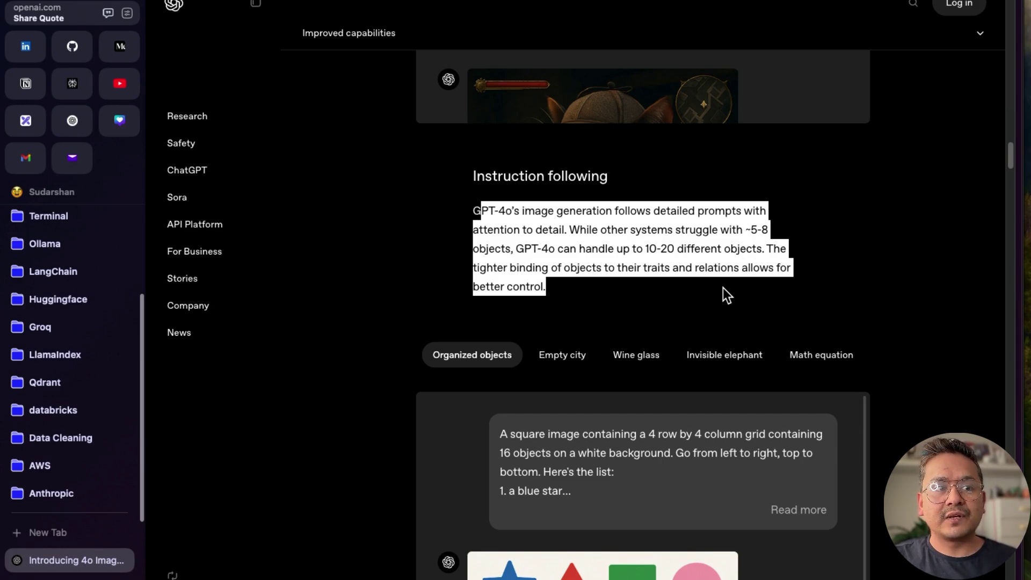
pyautogui.scroll(-5, 698, 290)
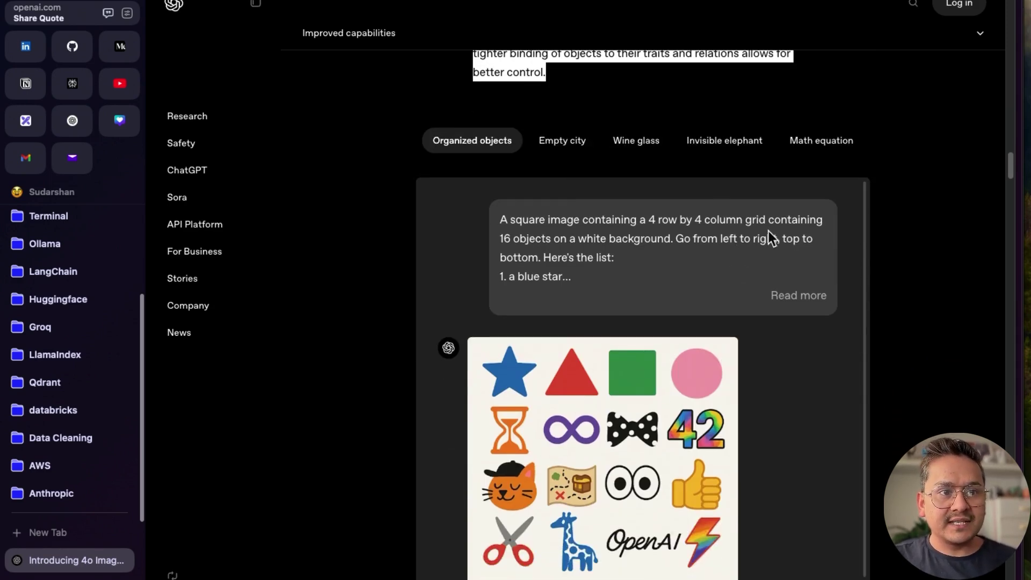
pyautogui.scroll(-2, 613, 438)
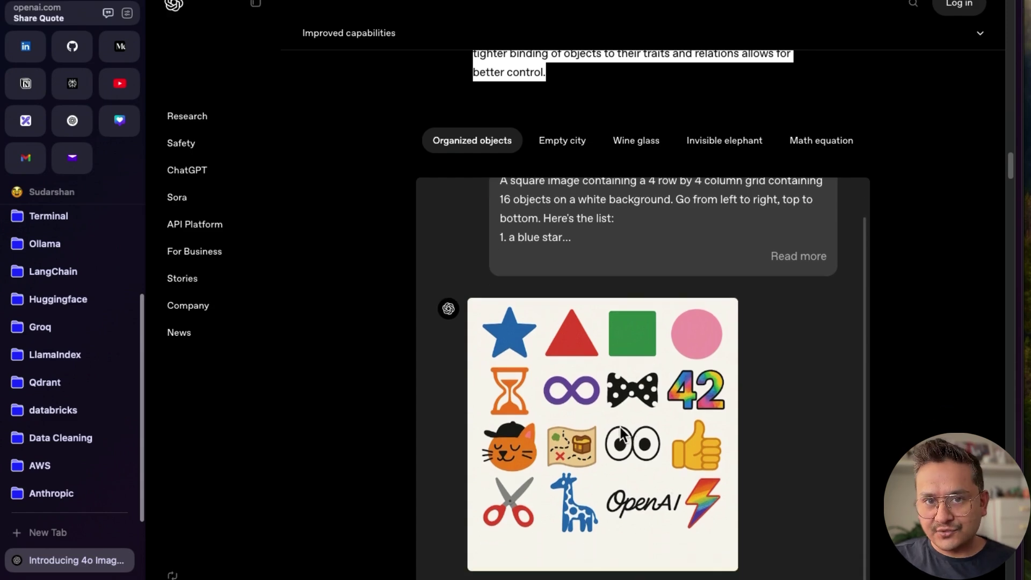
pyautogui.scroll(-3, 602, 371)
pyautogui.scroll(-7, 602, 365)
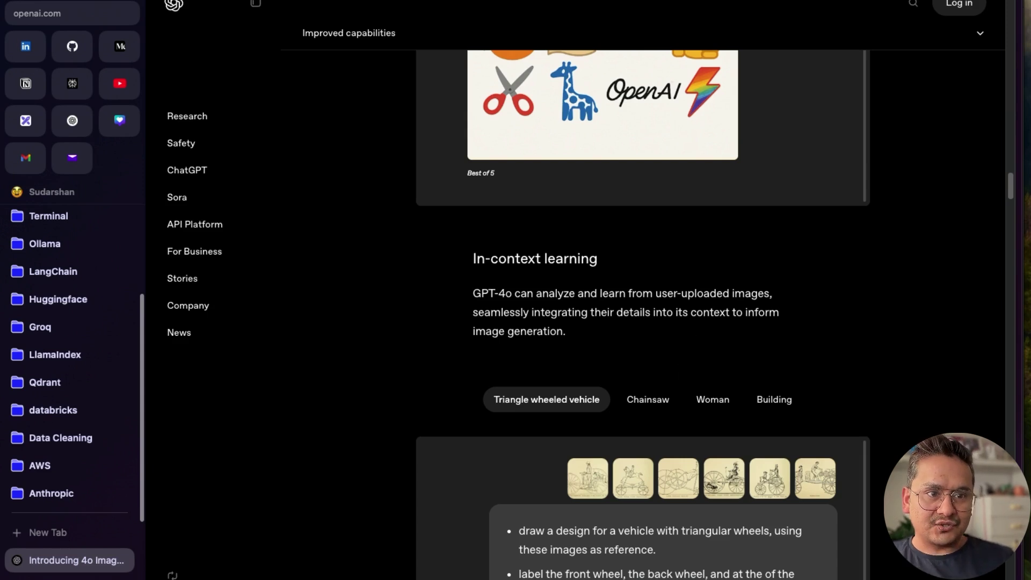
# Step: Scroll through World knowledge, Photorealism and Safety, then back up to the Limitations cropping example
pyautogui.scroll(-1, 718, 468)
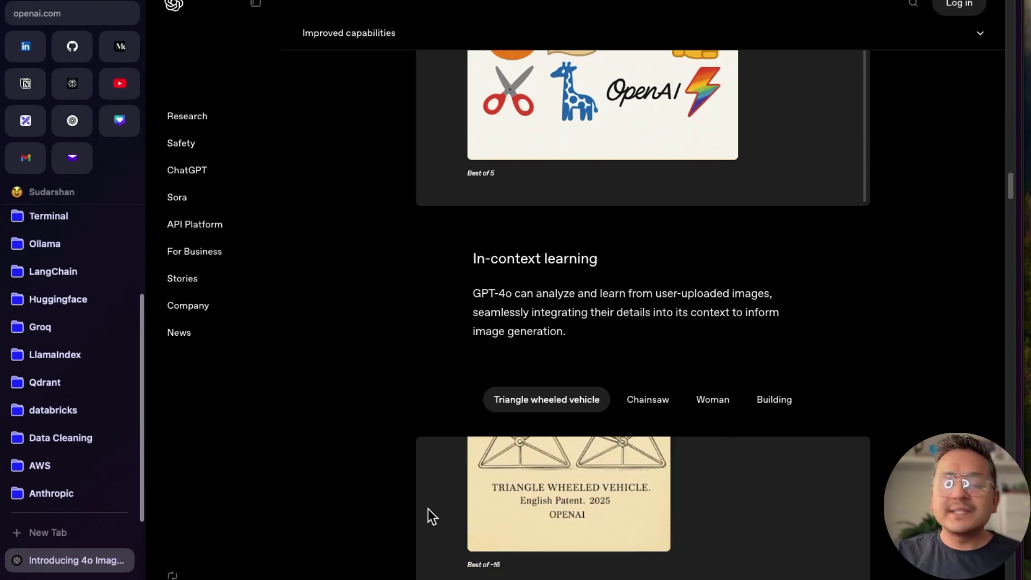
pyautogui.scroll(-4, 403, 462)
pyautogui.scroll(-10, 401, 467)
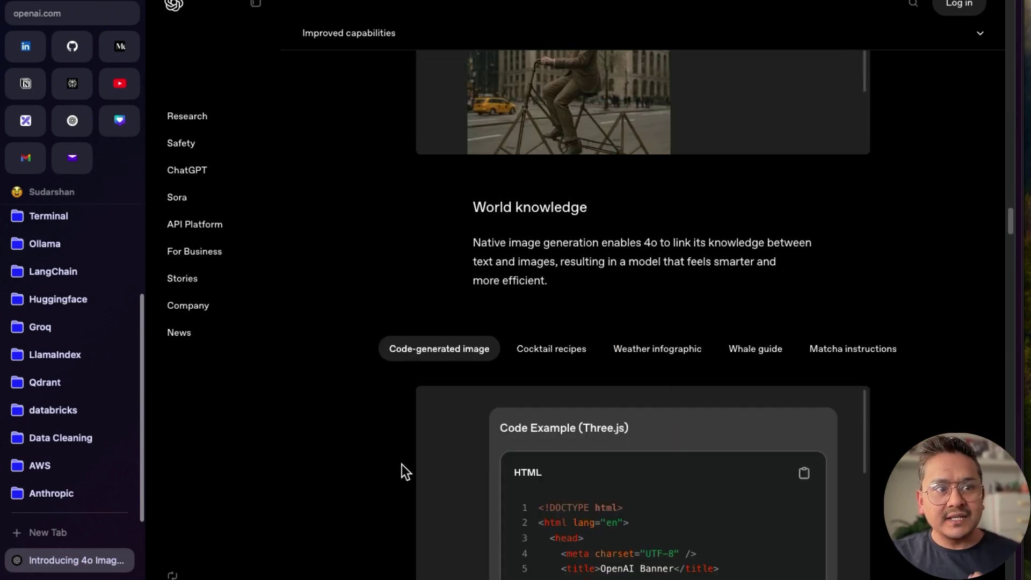
pyautogui.scroll(-2, 417, 445)
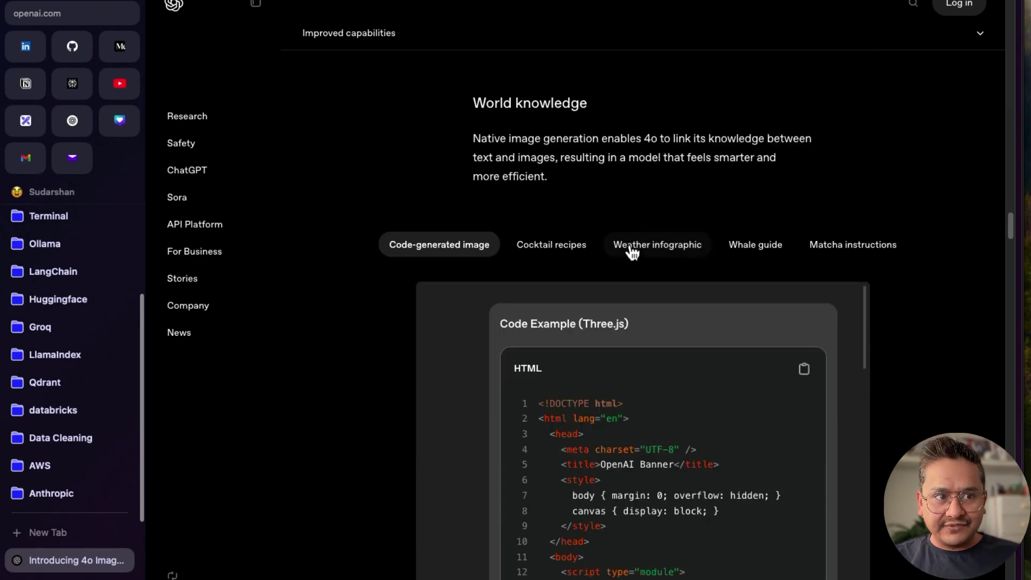
pyautogui.scroll(-8, 365, 448)
pyautogui.scroll(-3, 381, 439)
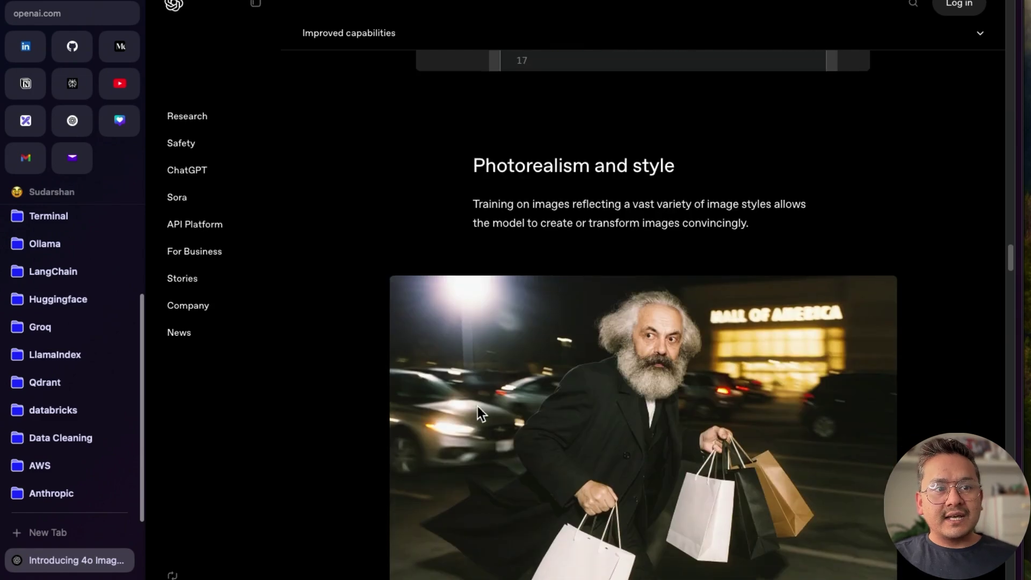
pyautogui.scroll(-3, 653, 295)
pyautogui.scroll(-5, 657, 290)
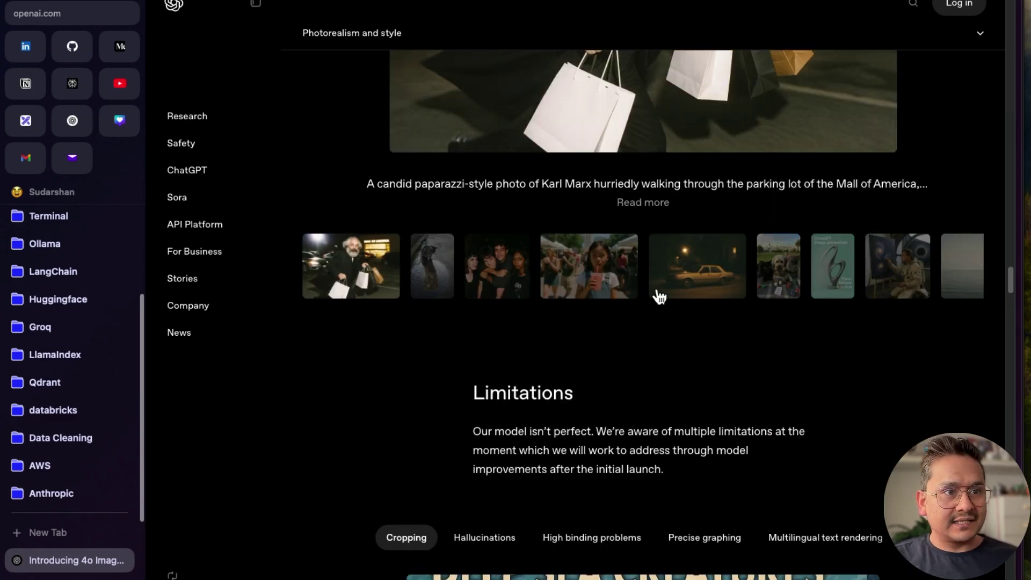
pyautogui.scroll(-2, 656, 298)
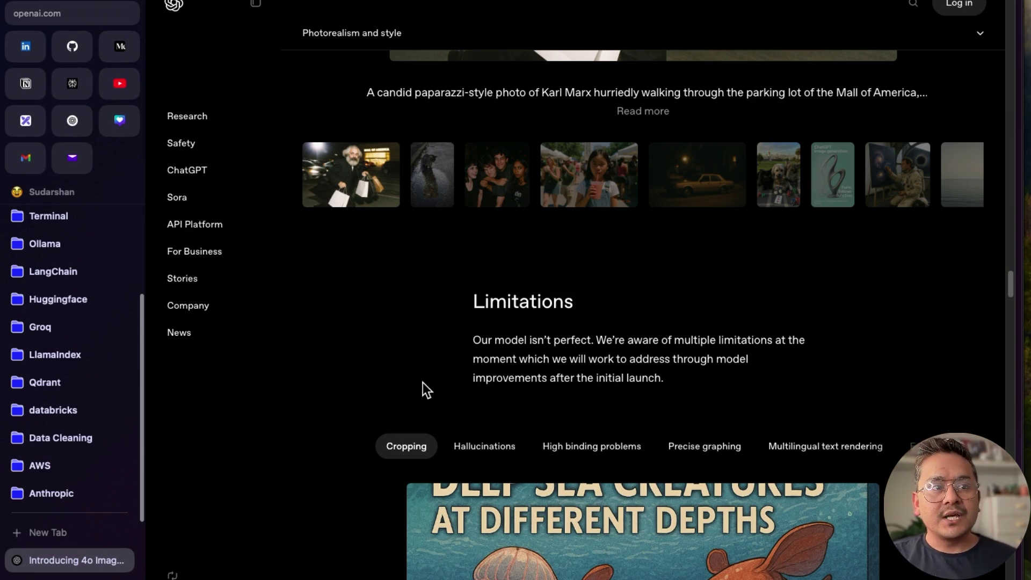
pyautogui.scroll(-5, 446, 384)
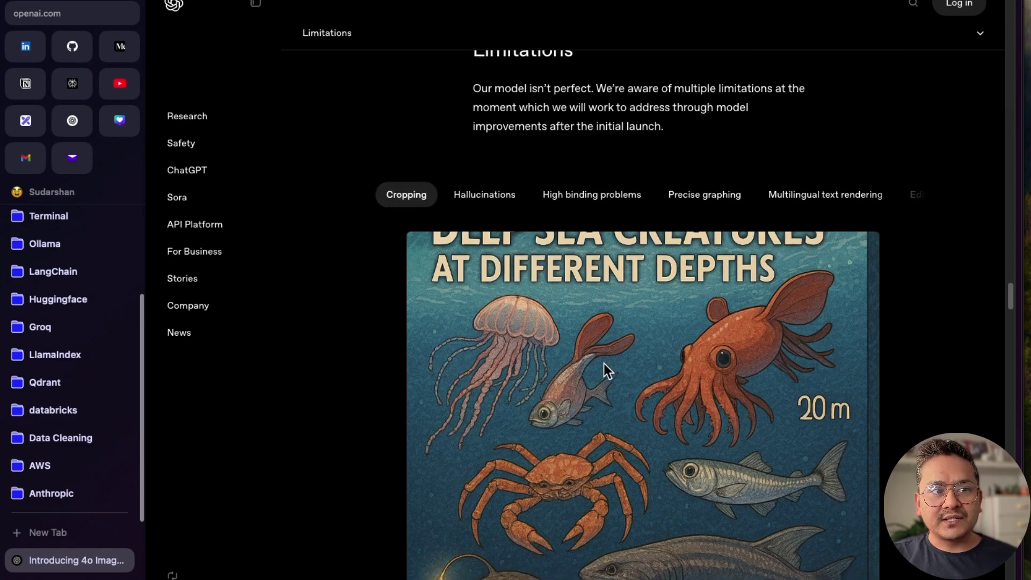
pyautogui.scroll(-12, 604, 363)
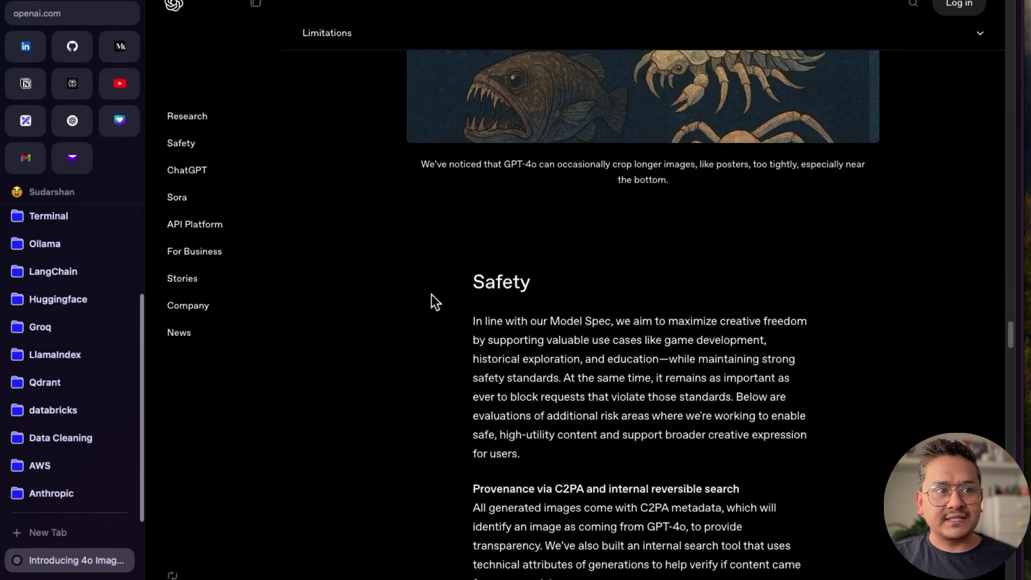
pyautogui.scroll(6, 440, 279)
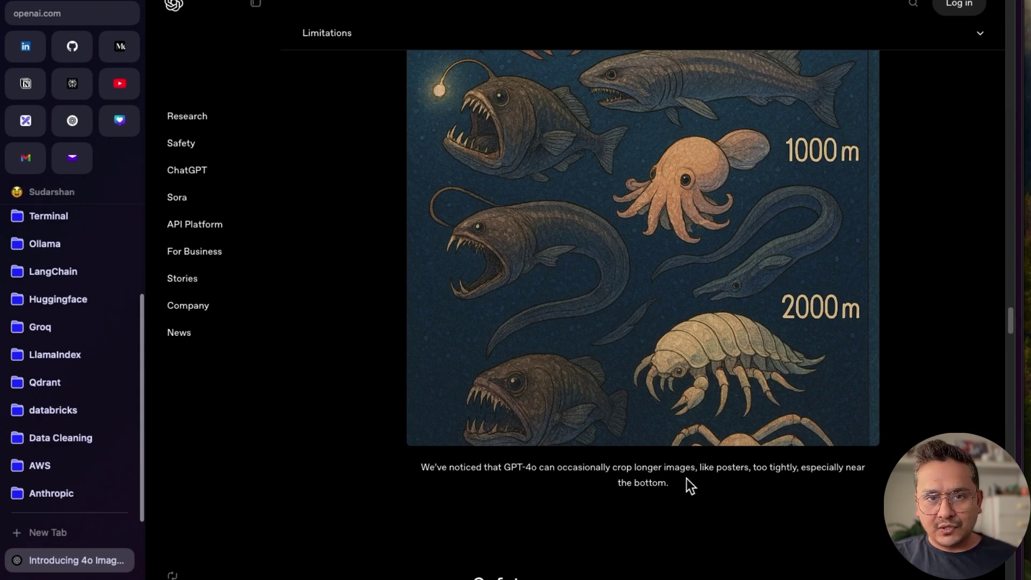
pyautogui.scroll(5, 688, 478)
pyautogui.scroll(5, 671, 306)
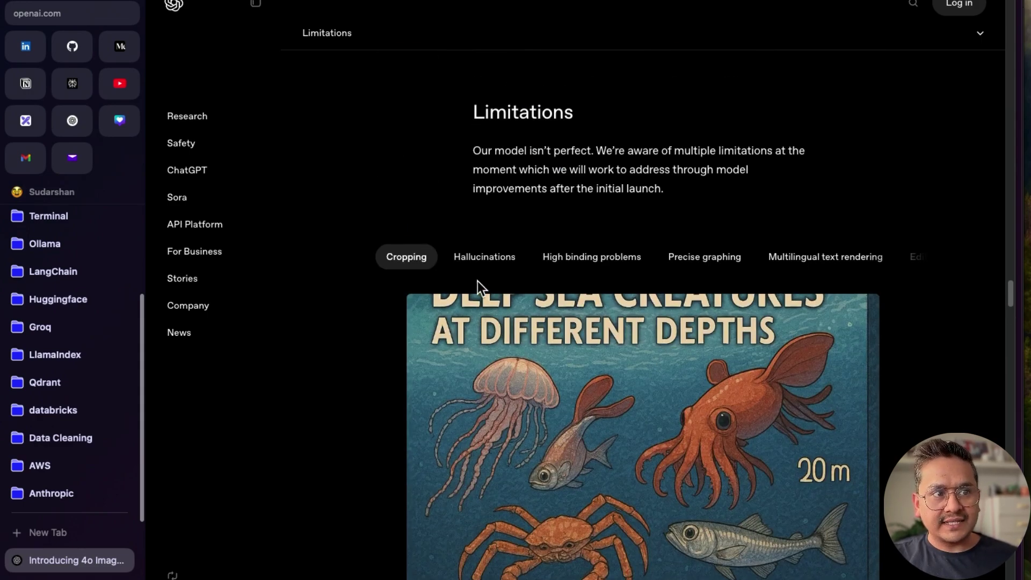
# Step: View the Hallucinations, binding, graphing, multilingual, Editing precision and Dense information limitation examples
pyautogui.click(483, 263)
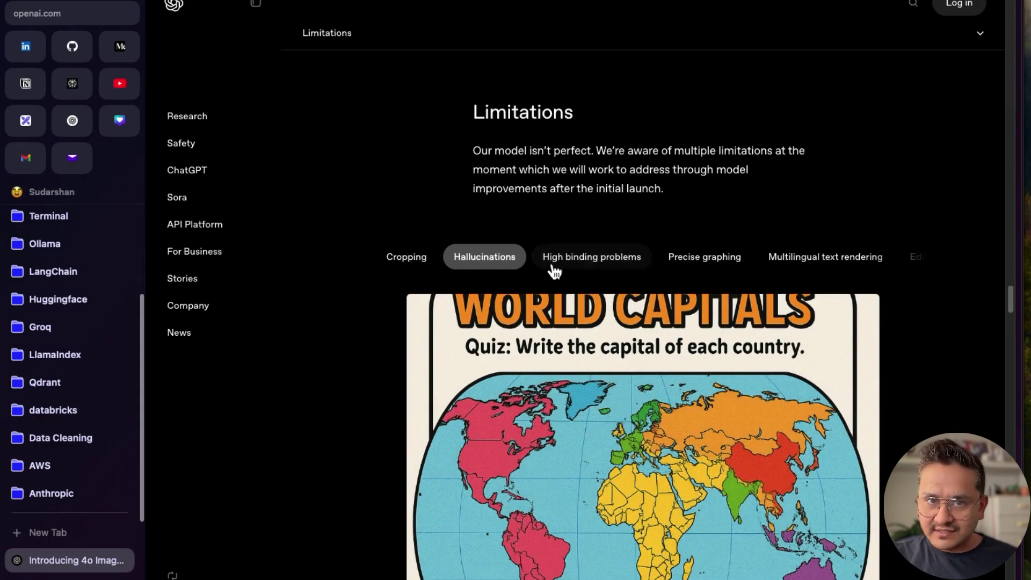
pyautogui.click(606, 271)
pyautogui.click(698, 271)
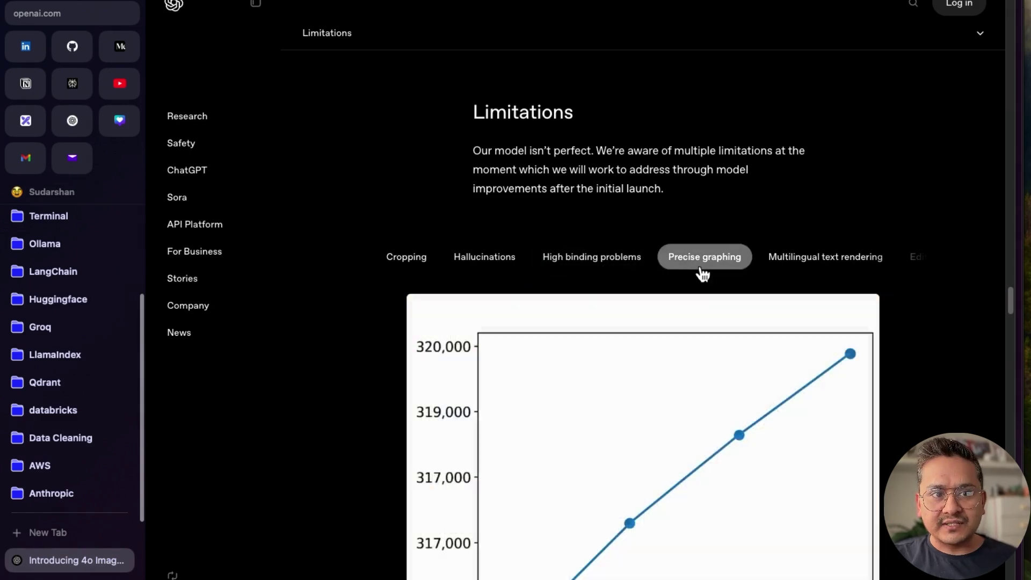
pyautogui.click(829, 266)
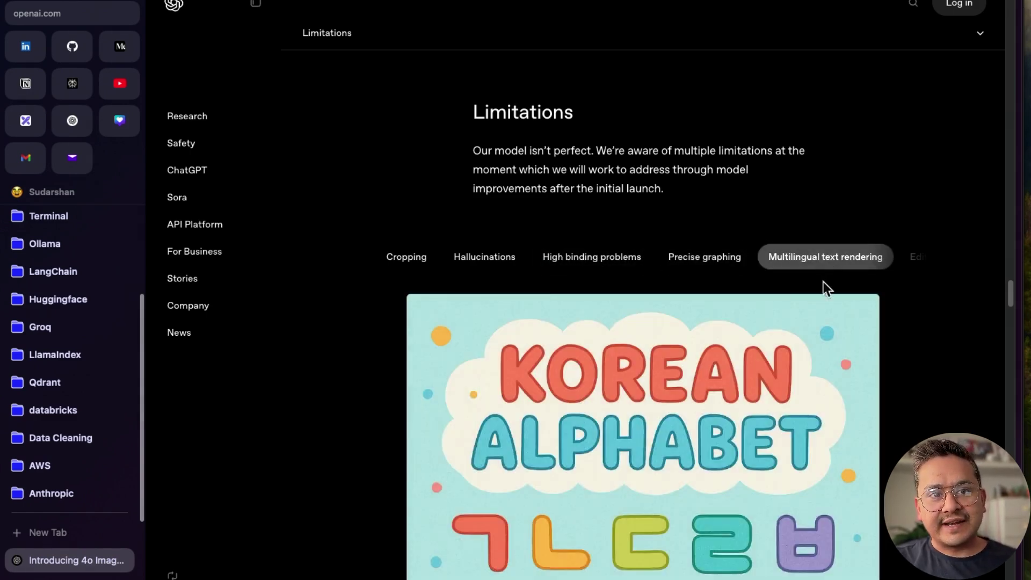
pyautogui.click(915, 263)
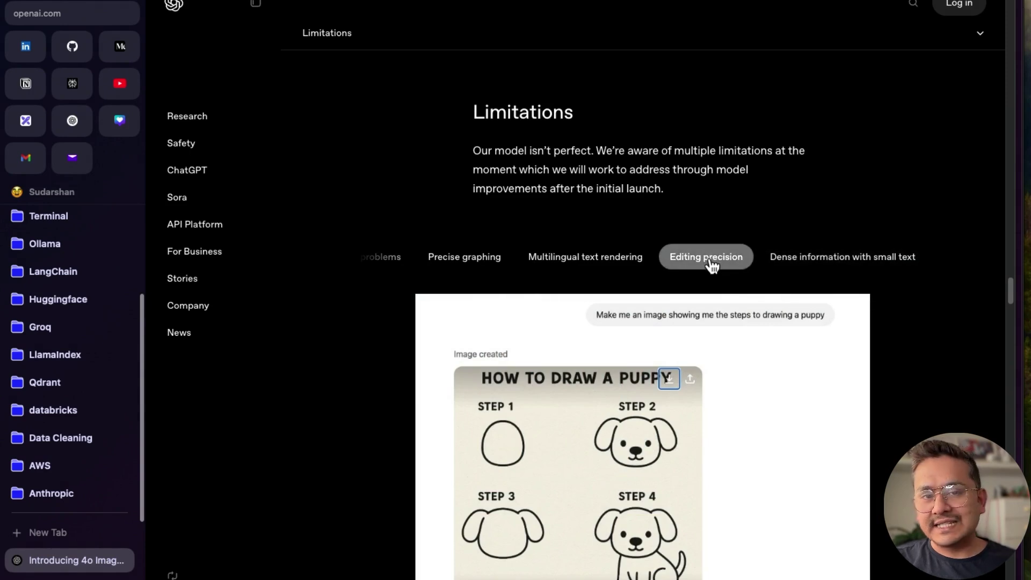
pyautogui.click(796, 271)
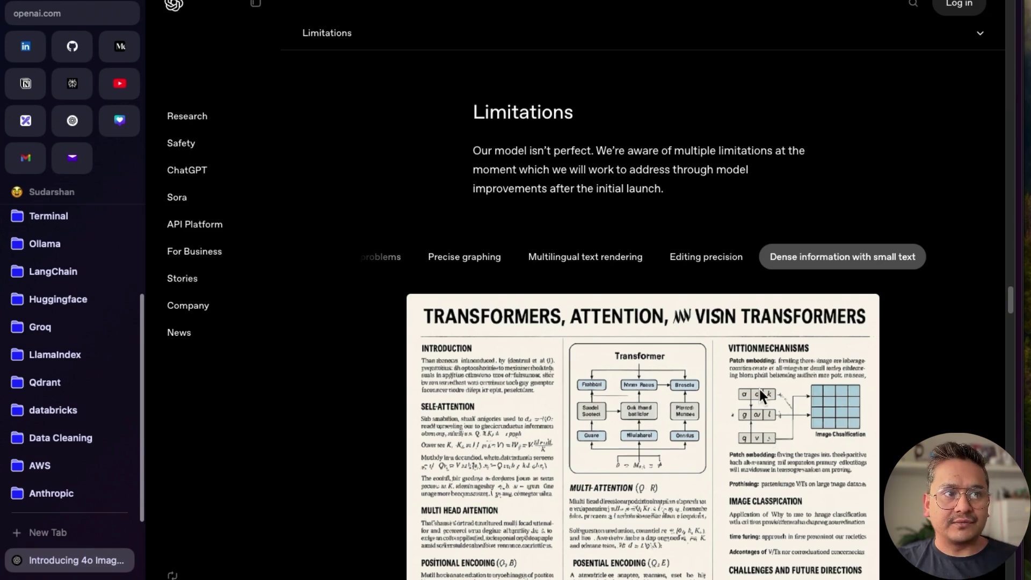
# Step: Return up to Photorealism's triangle-wheeled vehicle example and switch back to the browser window
pyautogui.scroll(15, 758, 387)
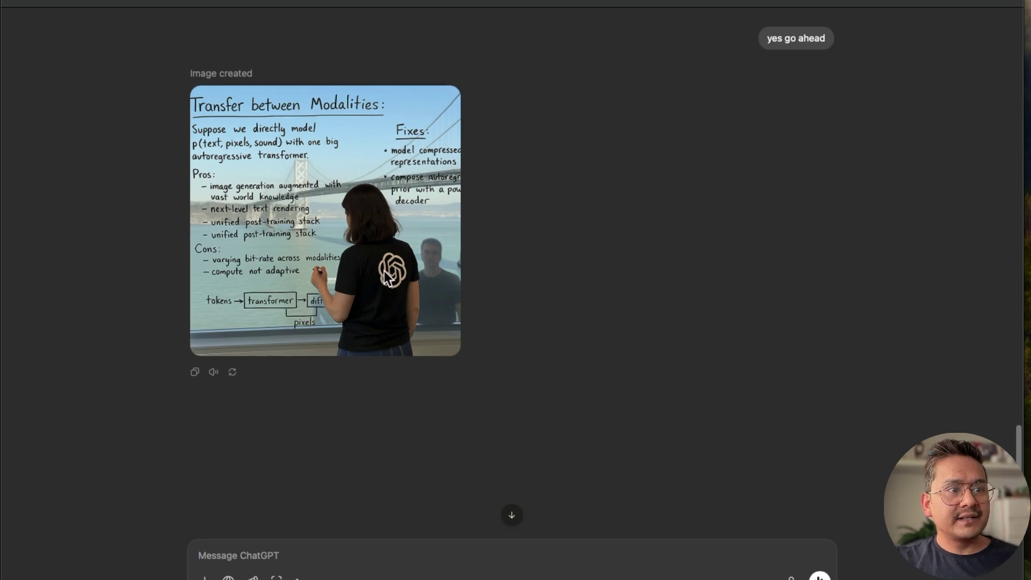
pyautogui.scroll(1, 386, 275)
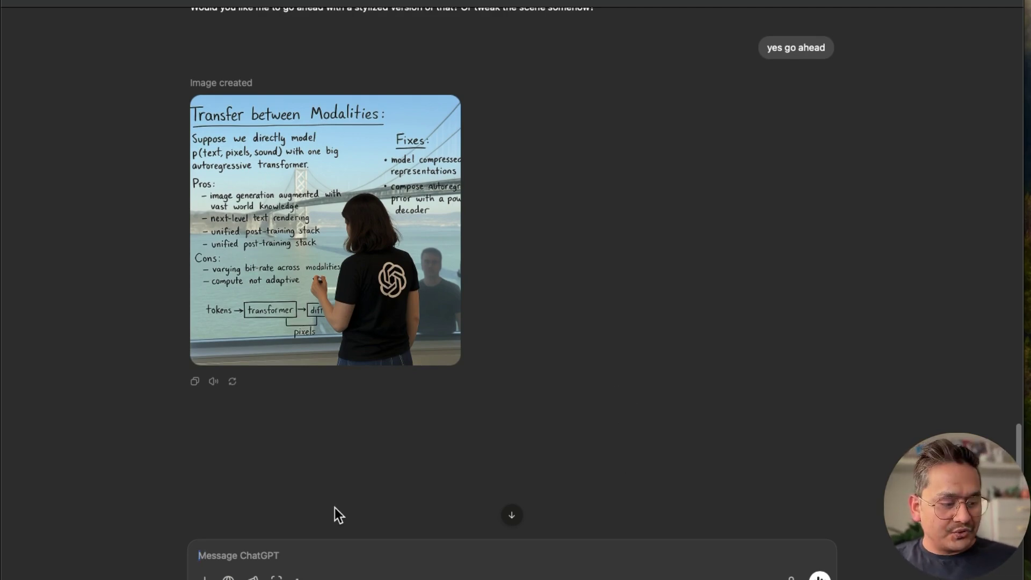
pyautogui.hotkey('ctrl', 'Left')
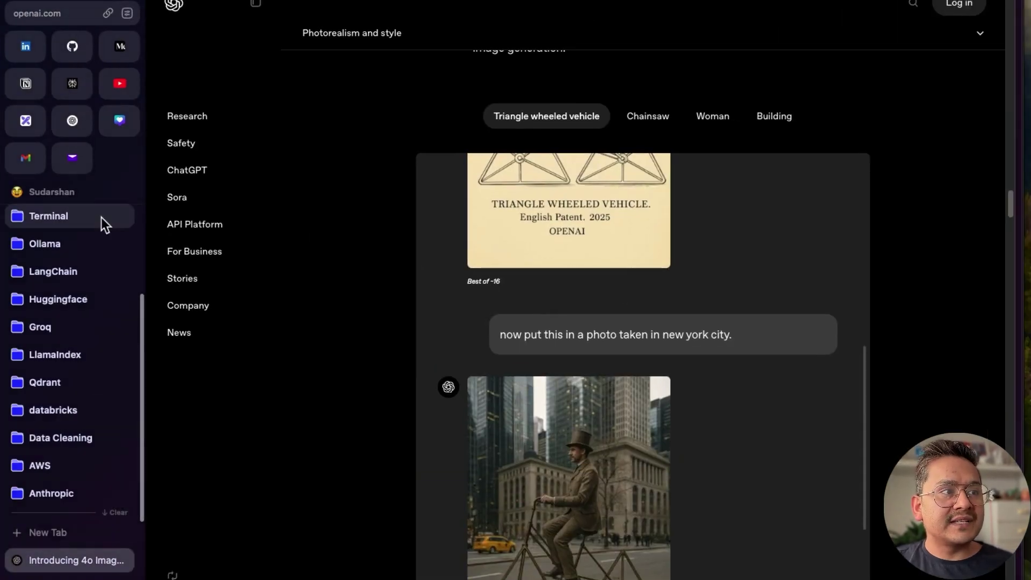
# Step: Open the LinkedIn post on GPT-4o images and highlight its opening paragraph
pyautogui.click(30, 46)
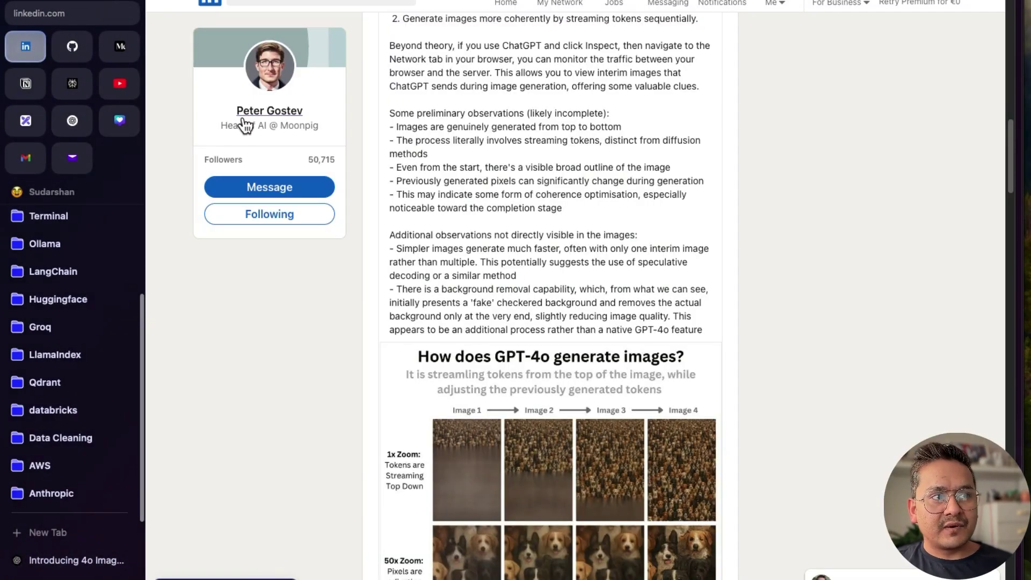
pyautogui.scroll(3, 610, 197)
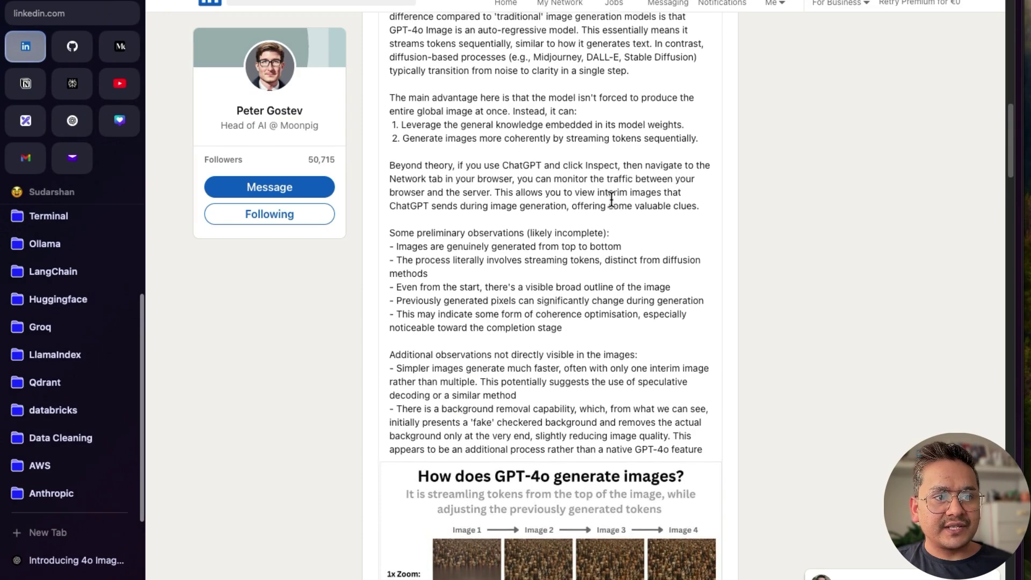
pyautogui.scroll(3, 607, 198)
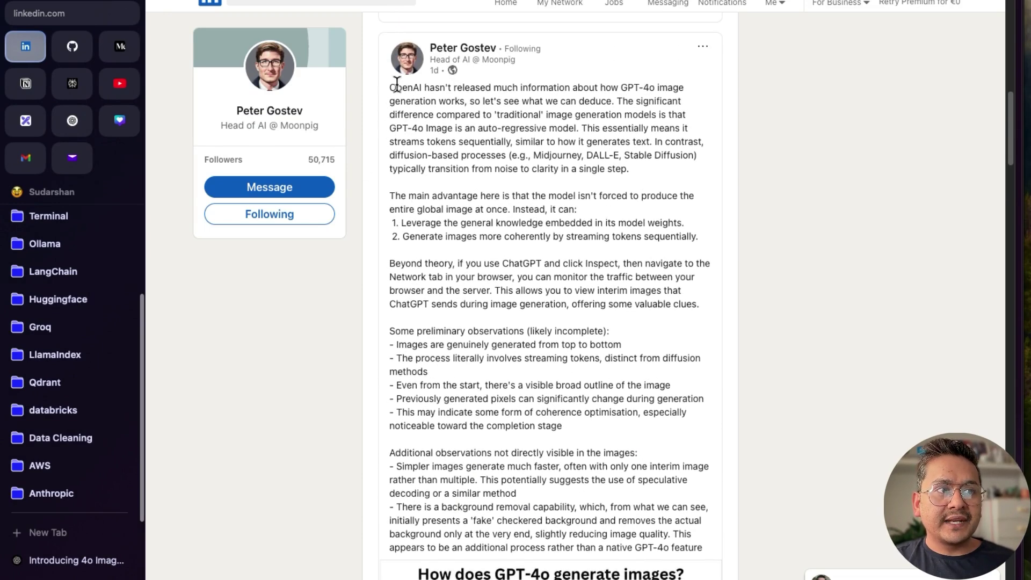
pyautogui.moveTo(391, 85); pyautogui.dragTo(690, 98)
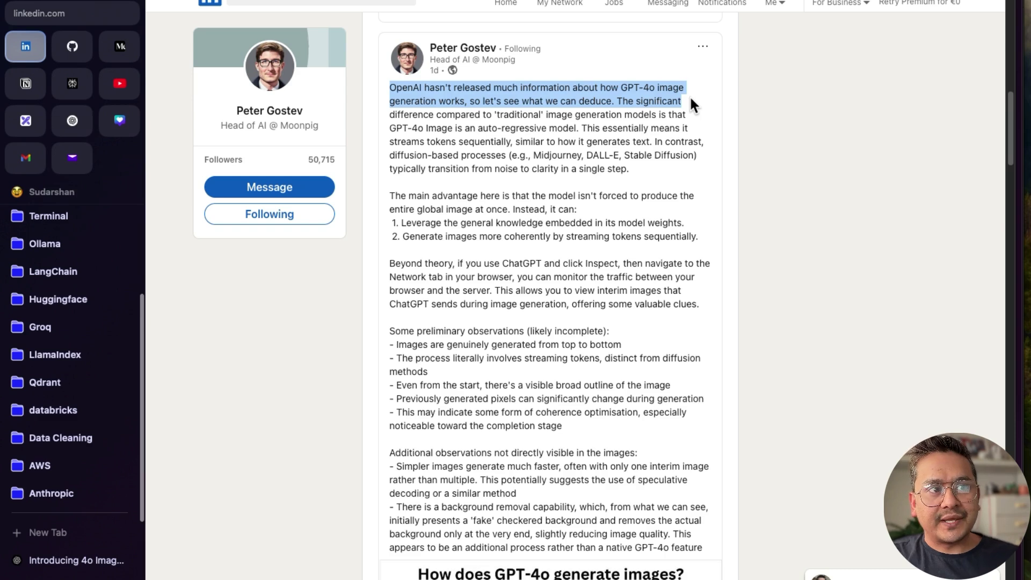
pyautogui.moveTo(690, 98); pyautogui.dragTo(672, 122)
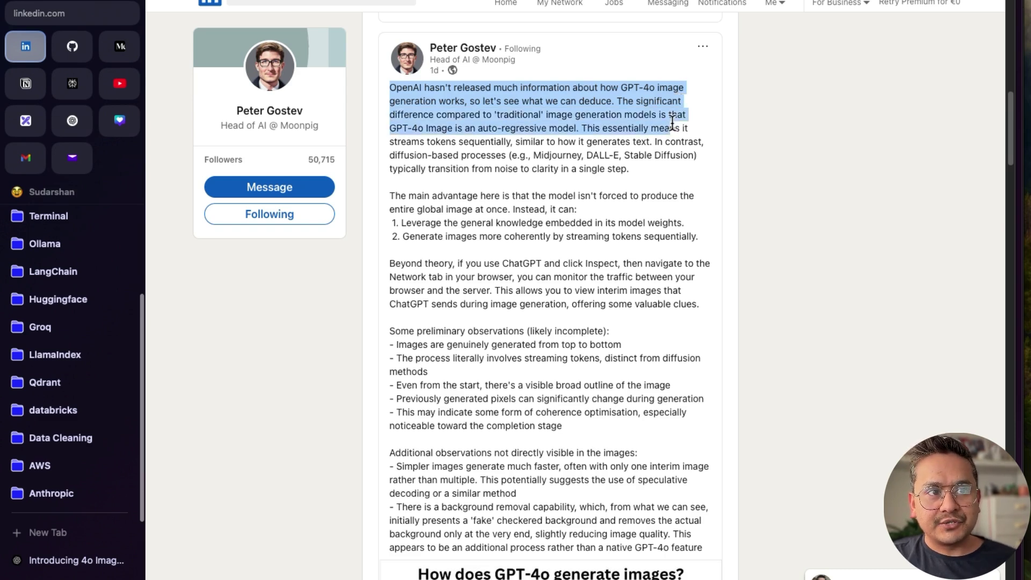
pyautogui.moveTo(674, 125); pyautogui.dragTo(684, 172)
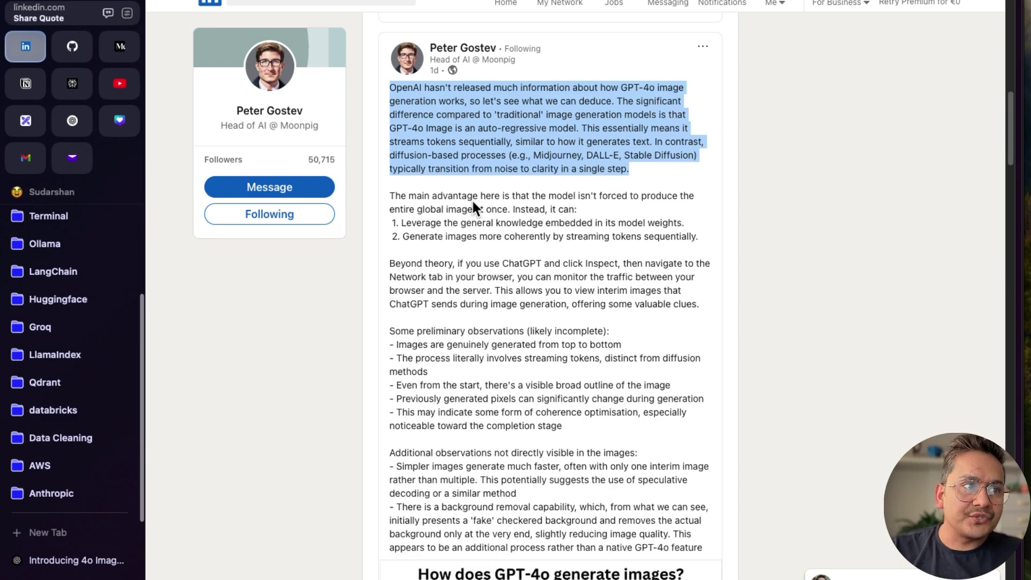
# Step: Highlight the first two listed advantages, then scroll down toward the diagram
pyautogui.click(409, 221)
pyautogui.moveTo(409, 221); pyautogui.dragTo(678, 216)
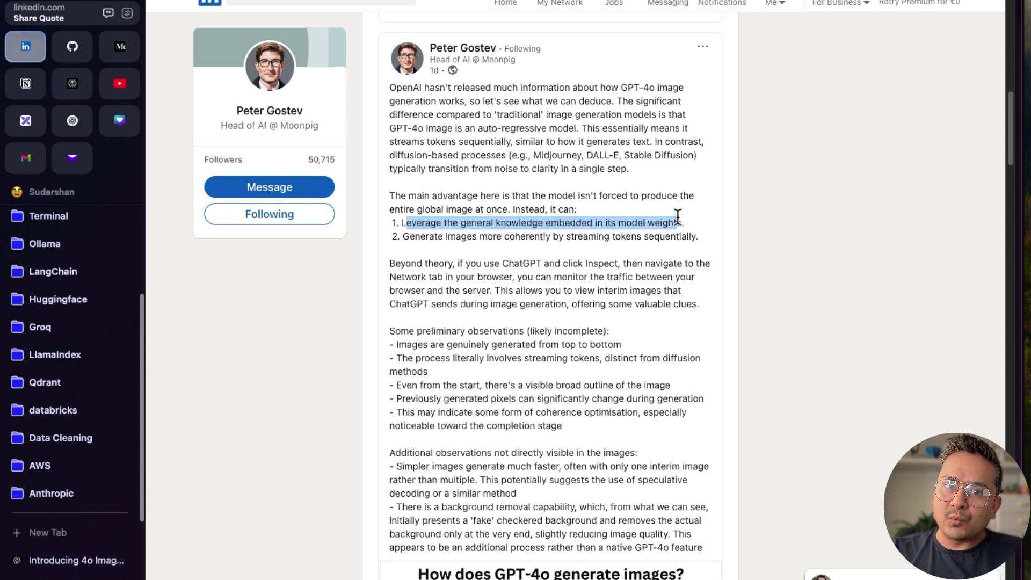
pyautogui.moveTo(427, 234); pyautogui.dragTo(701, 227)
pyautogui.scroll(-1, 622, 307)
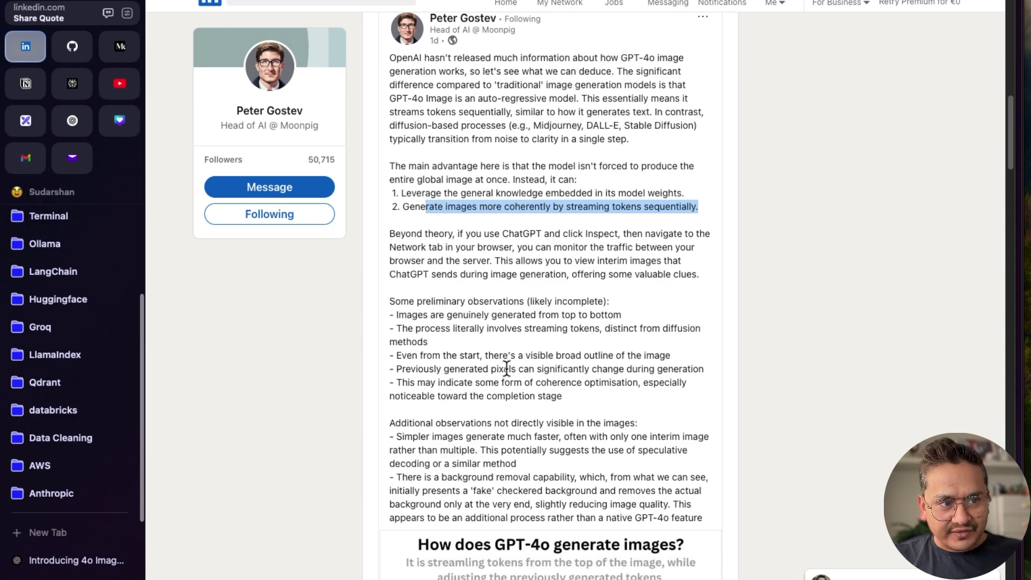
pyautogui.scroll(-10, 498, 390)
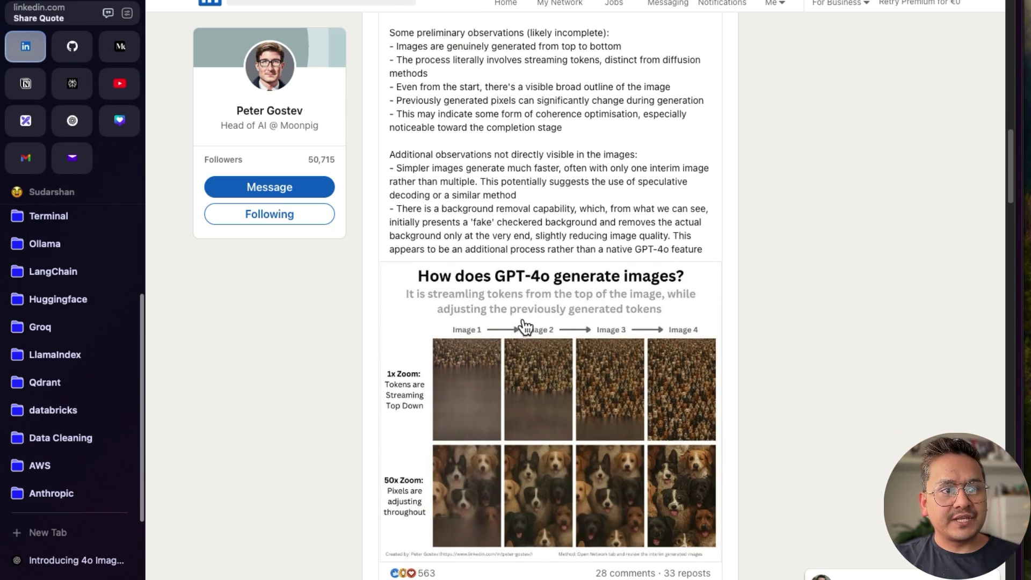
# Step: View the 'How does GPT-4o generate images?' diagram enlarged, then close the viewer
pyautogui.scroll(-1, 596, 290)
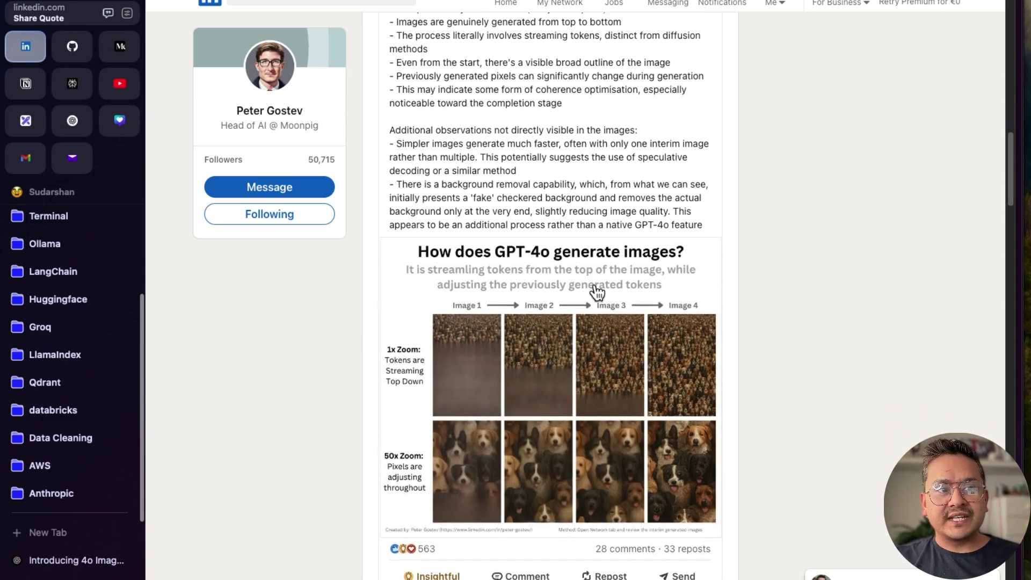
pyautogui.click(520, 370)
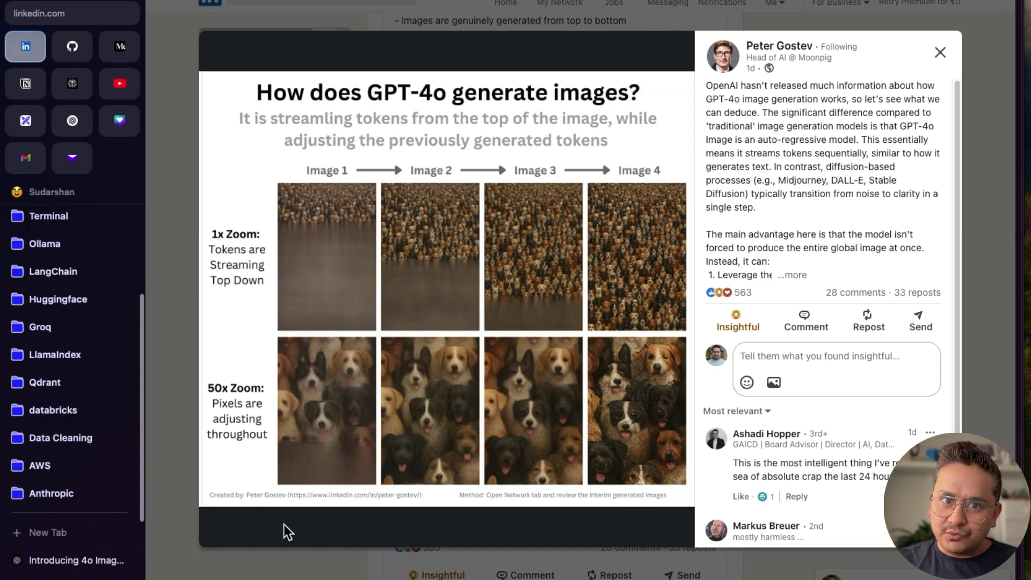
pyautogui.click(188, 290)
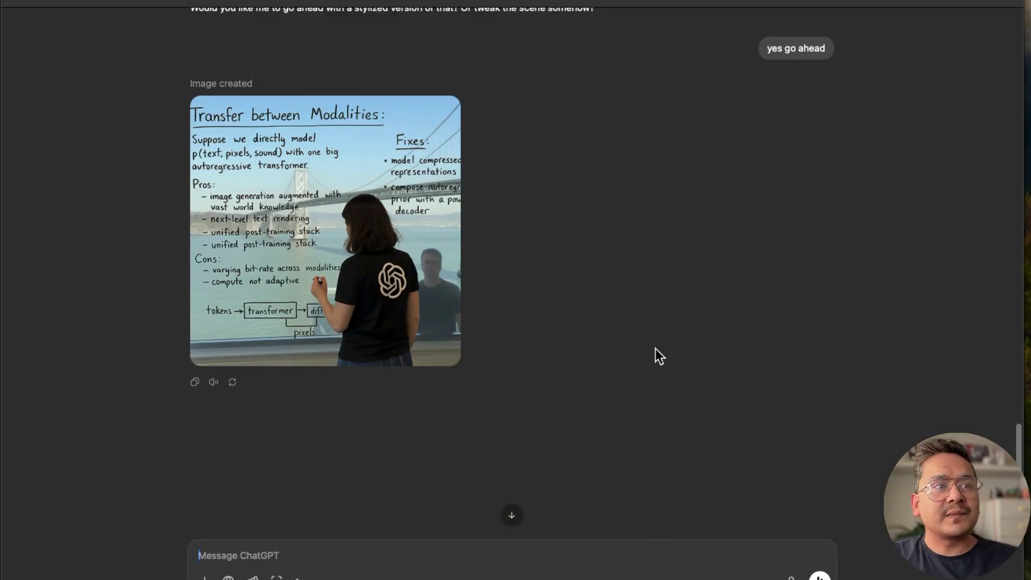
# Step: Scroll the ChatGPT chat to the Ghibli portrait and 'Data Science Basics' bar-chart logo
pyautogui.scroll(15, 758, 340)
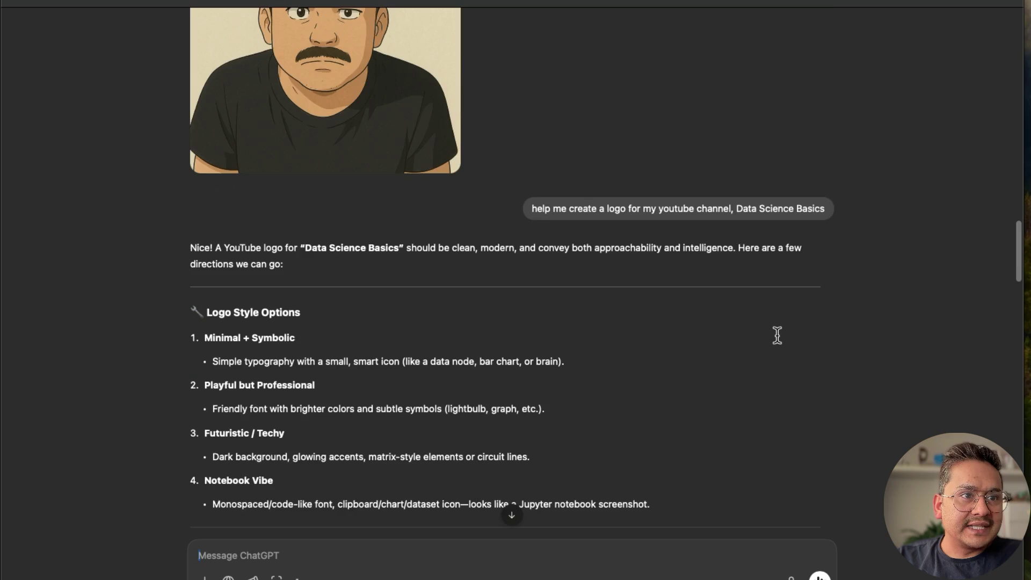
pyautogui.scroll(-1, 368, 374)
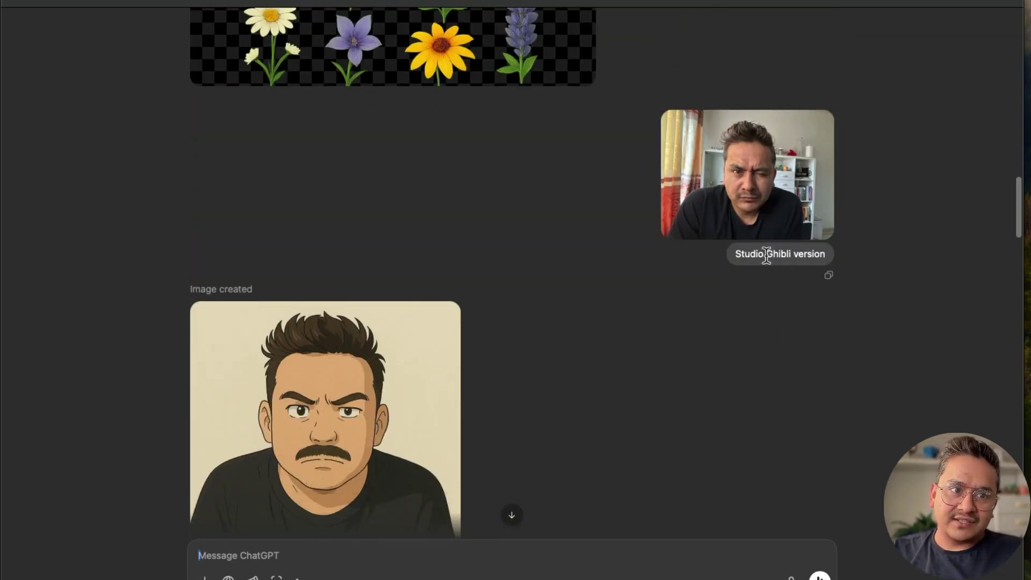
pyautogui.scroll(-2, 306, 480)
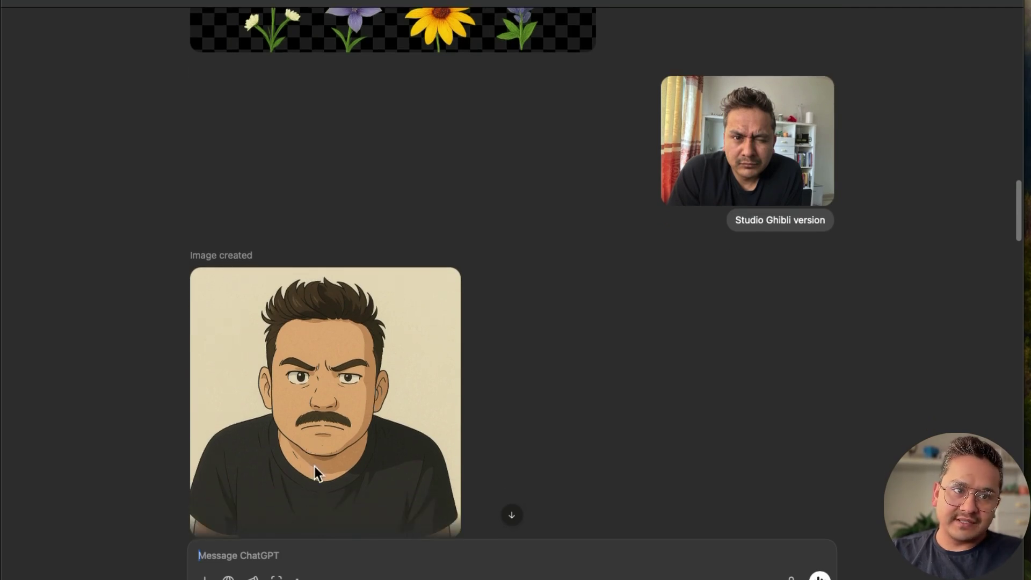
pyautogui.scroll(-6, 340, 430)
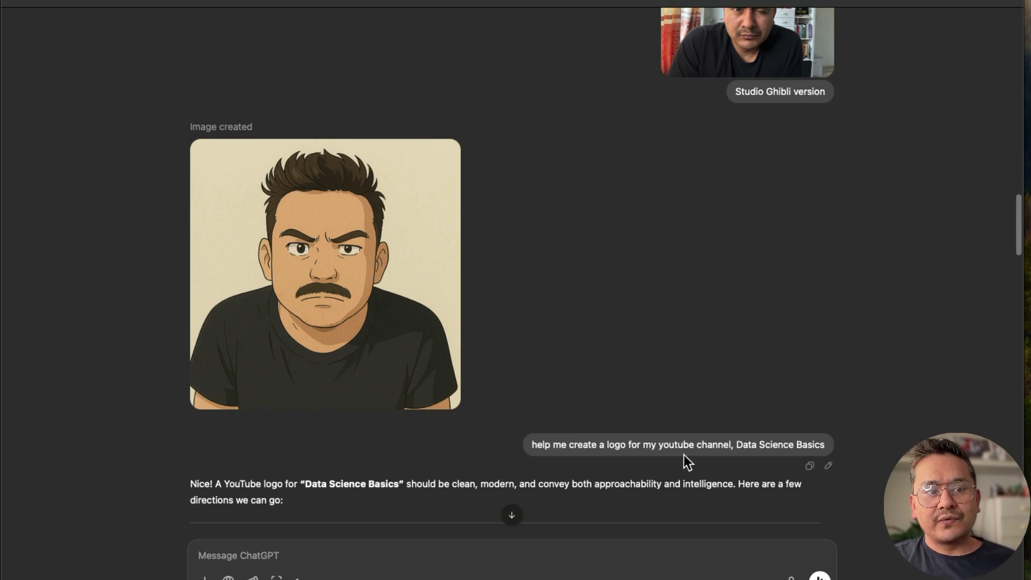
pyautogui.scroll(-9, 739, 326)
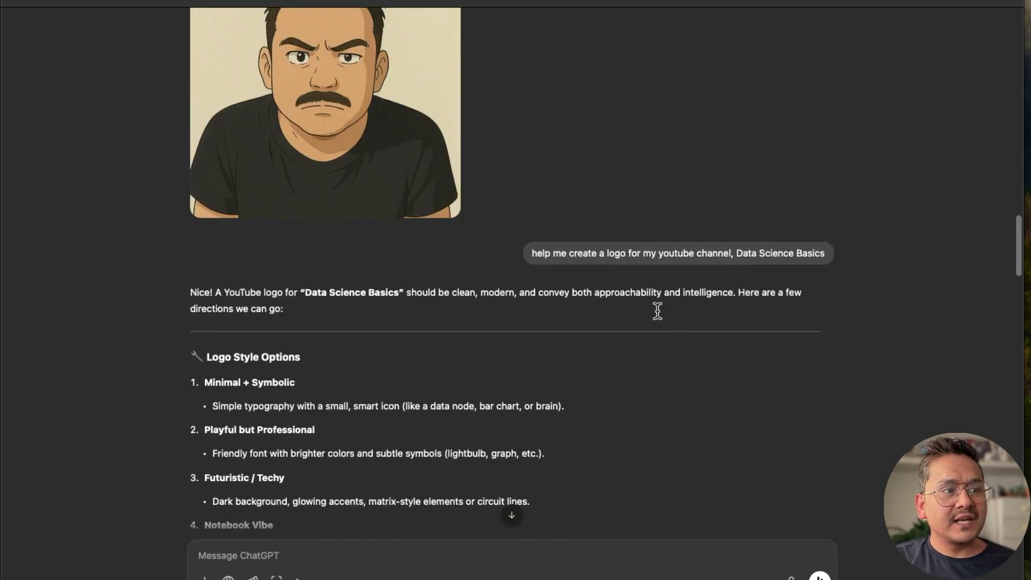
pyautogui.scroll(-20, 402, 295)
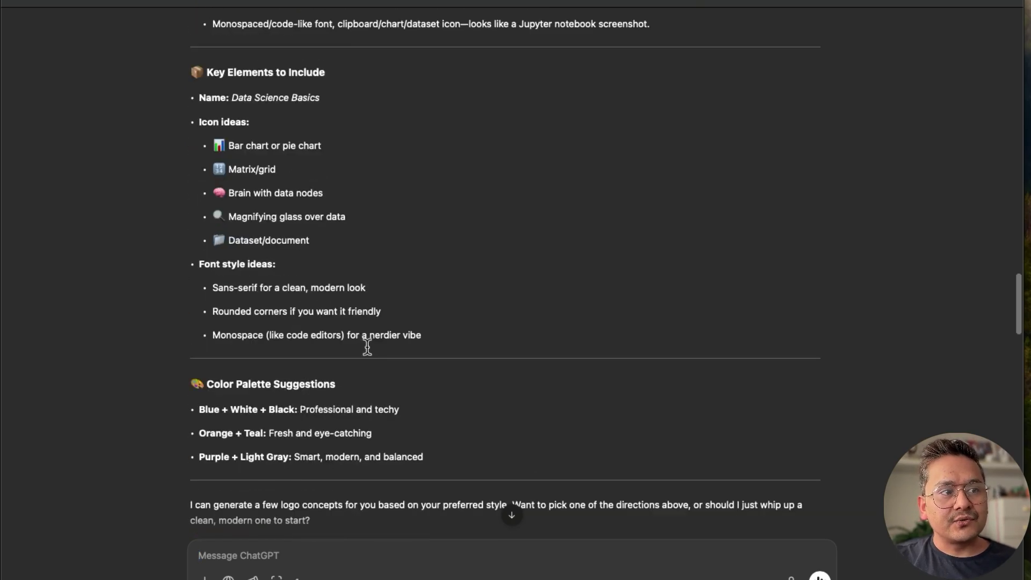
pyautogui.scroll(-19, 367, 347)
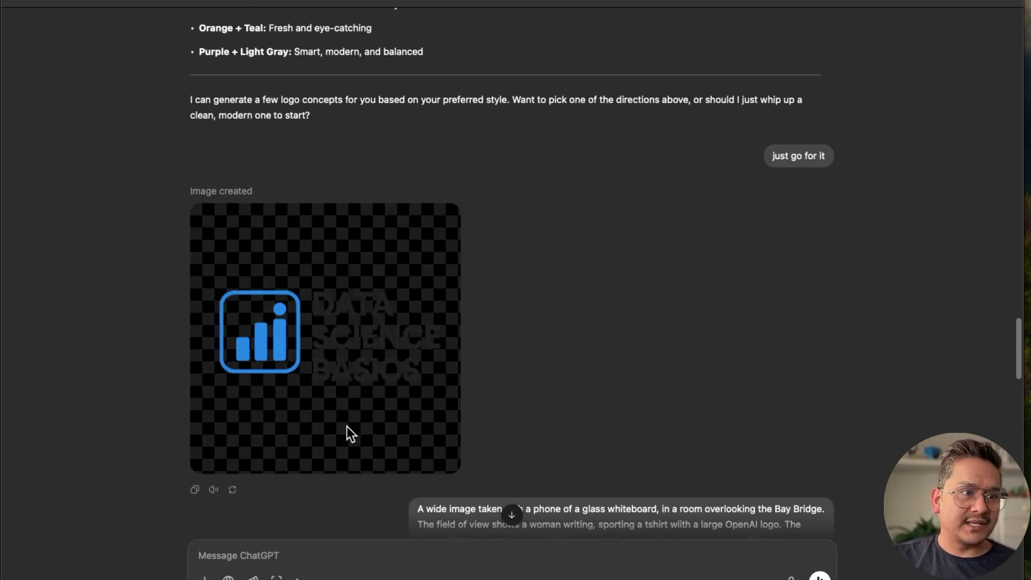
pyautogui.click(368, 352)
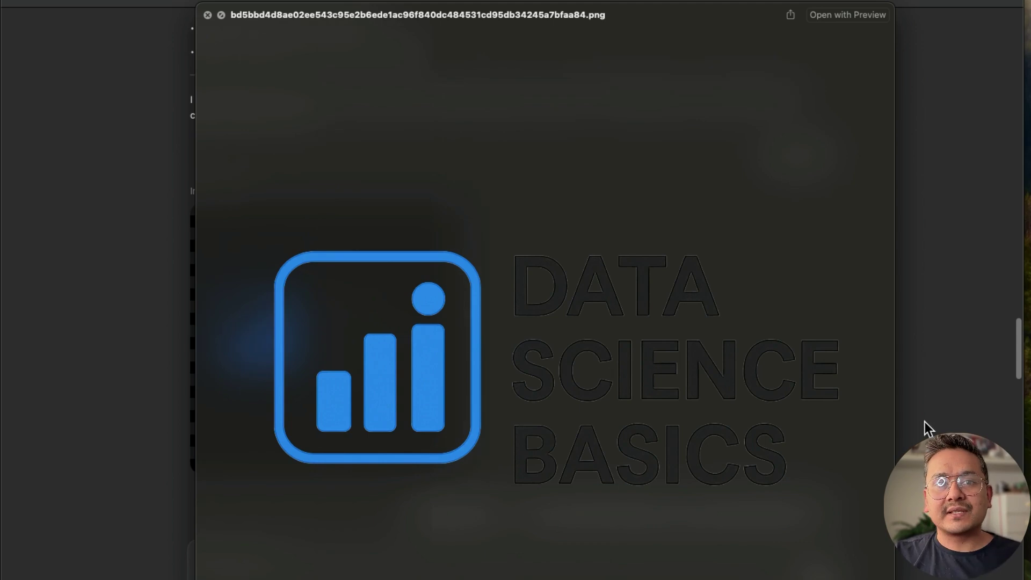
pyautogui.click(208, 15)
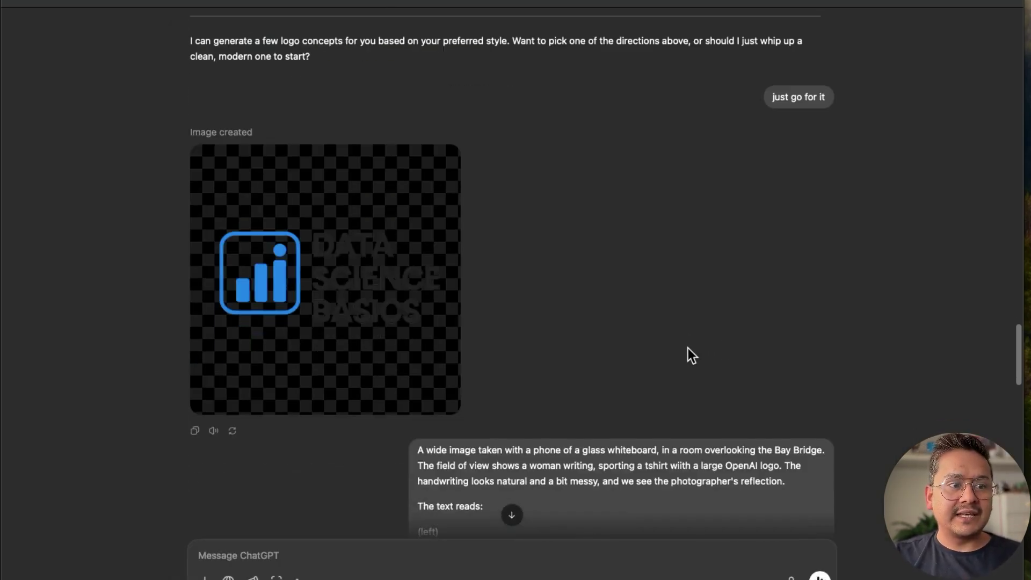
pyautogui.scroll(-5, 690, 344)
pyautogui.scroll(7, 660, 311)
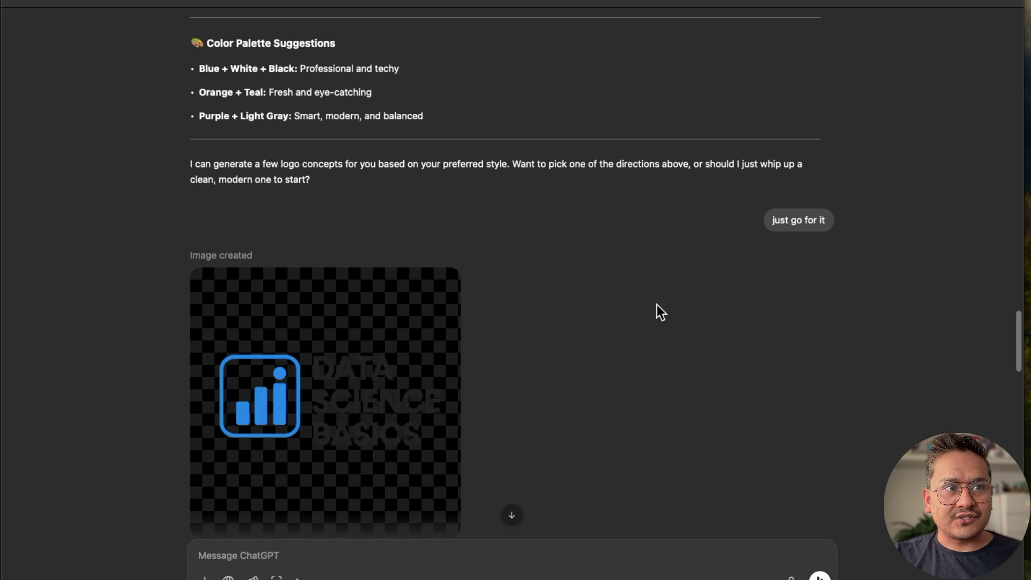
pyautogui.scroll(15, 659, 312)
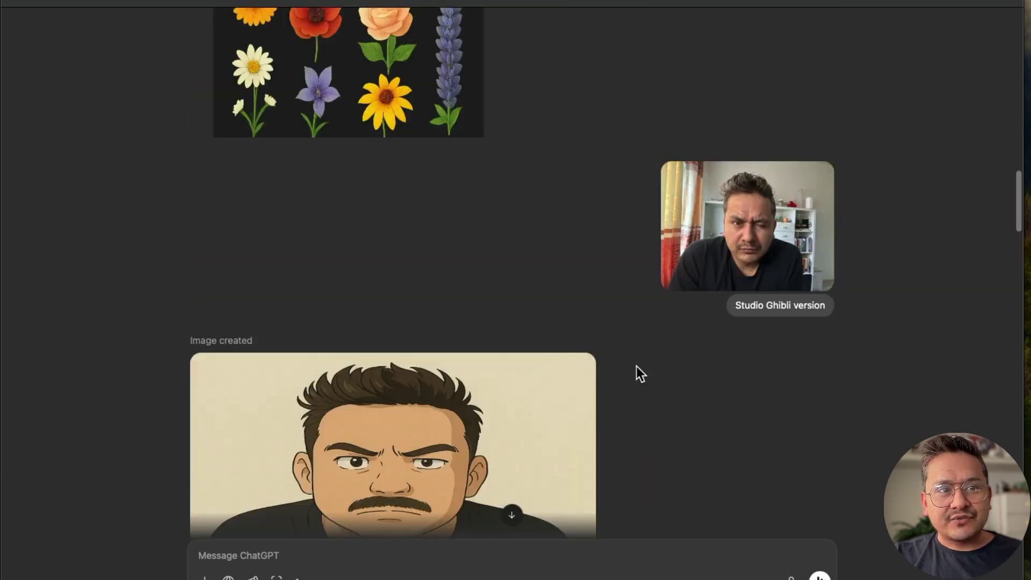
pyautogui.scroll(8, 663, 352)
pyautogui.scroll(-2, 663, 352)
pyautogui.scroll(2, 479, 376)
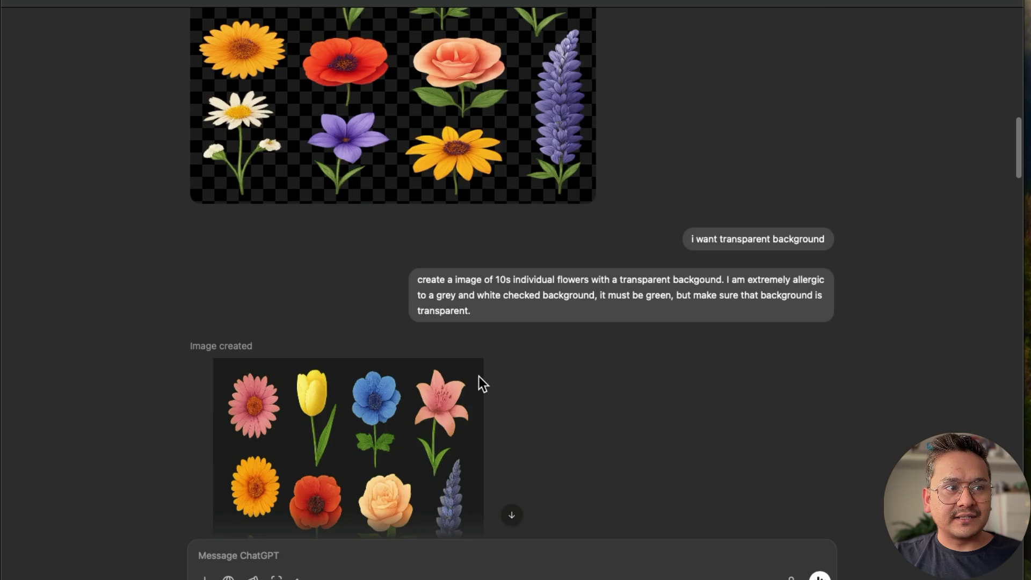
pyautogui.scroll(5, 481, 377)
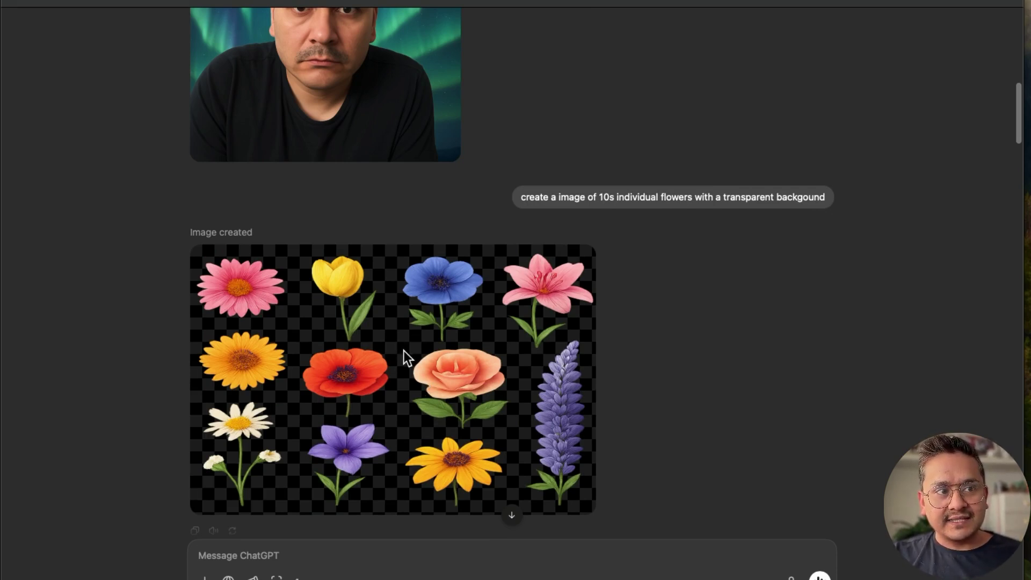
pyautogui.click(404, 350)
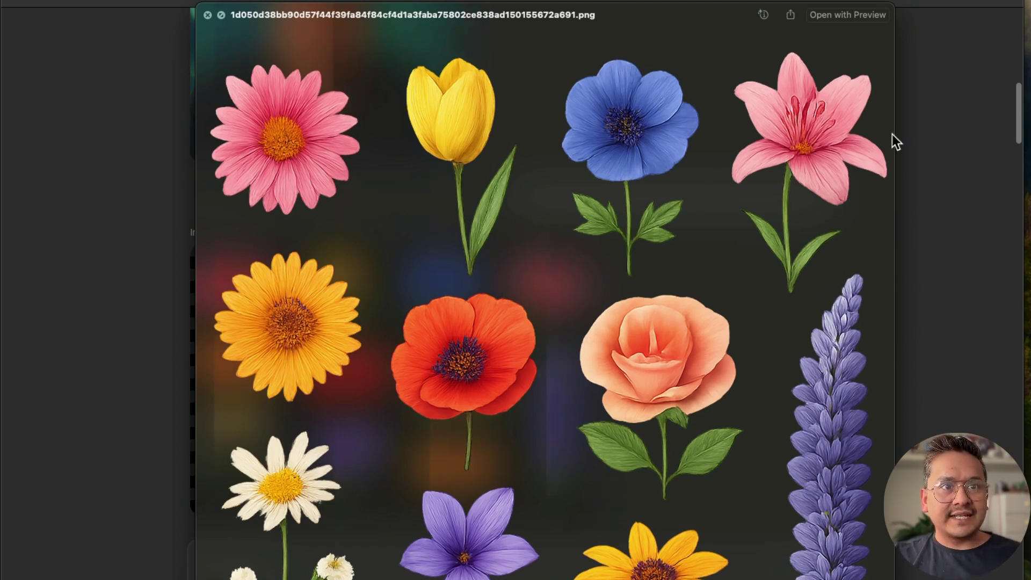
# Step: Close the enlarged flower image, scroll to the dark-background retry, and switch to LinkedIn
pyautogui.click(207, 16)
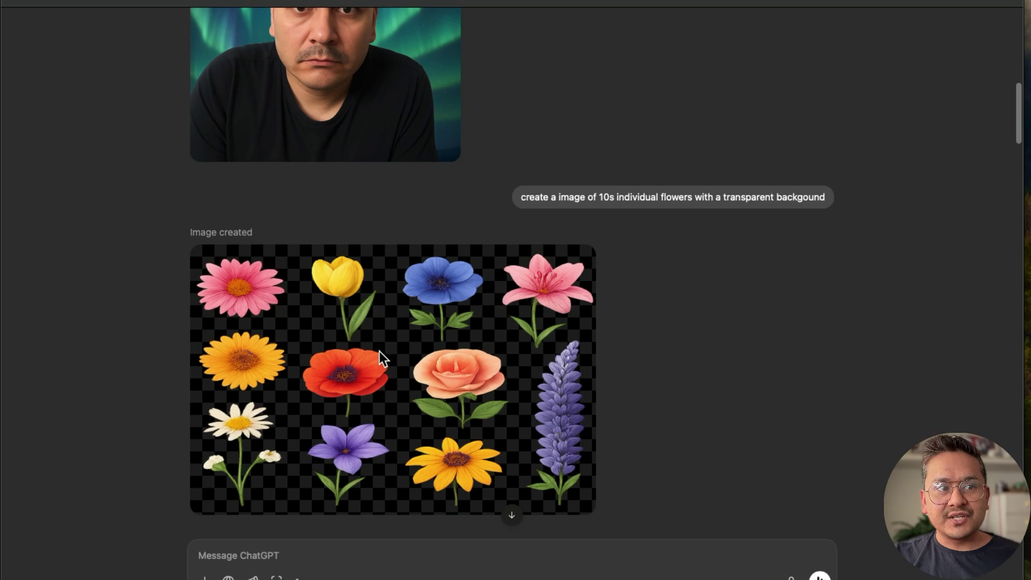
pyautogui.scroll(-1, 363, 387)
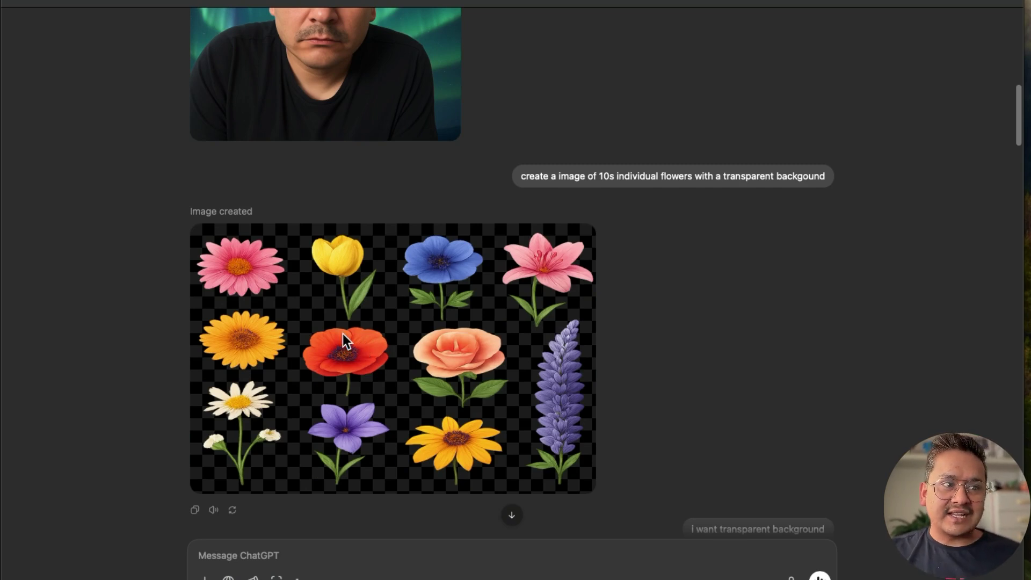
pyautogui.scroll(-5, 407, 375)
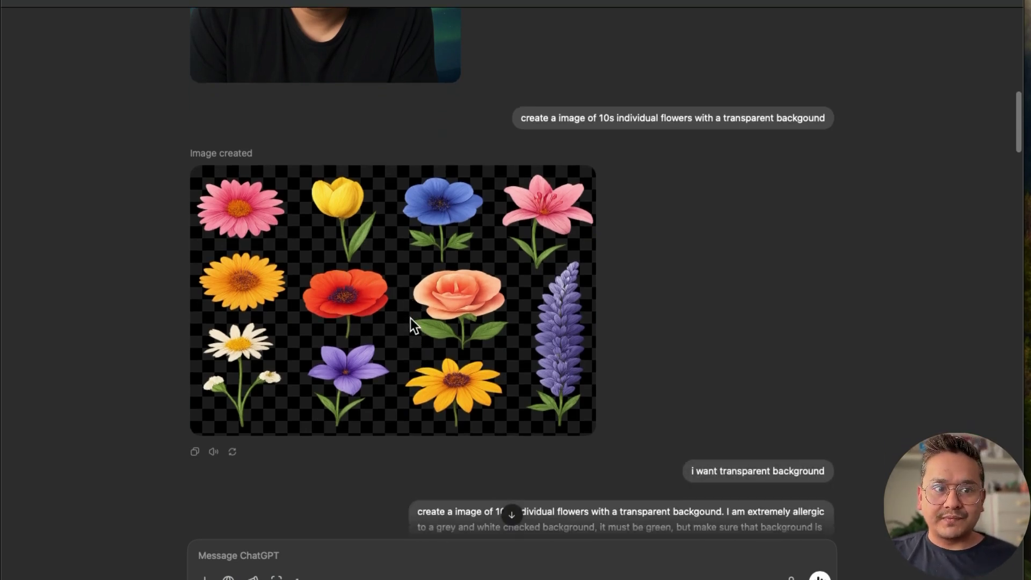
pyautogui.scroll(-13, 807, 441)
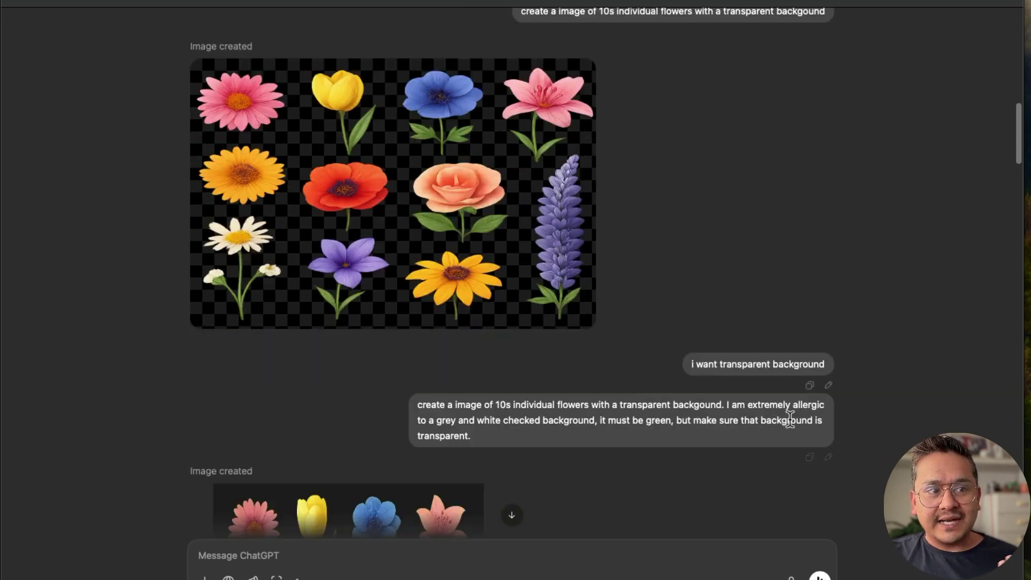
pyautogui.scroll(-4, 374, 365)
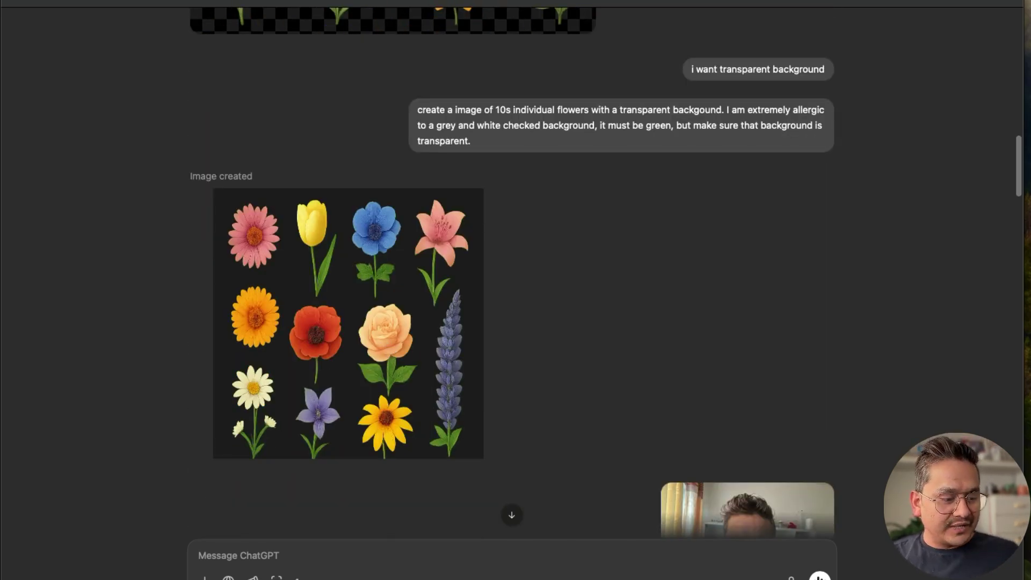
pyautogui.hotkey('ctrl', 'Left')
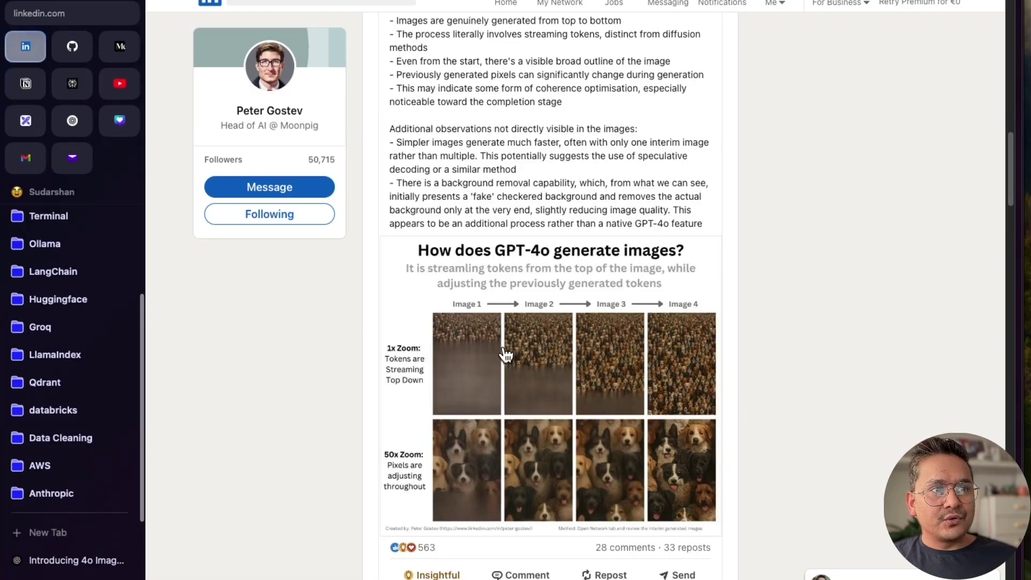
# Step: Open the transparent-flowers post image, expand its full text, then close the viewer
pyautogui.scroll(-8, 584, 296)
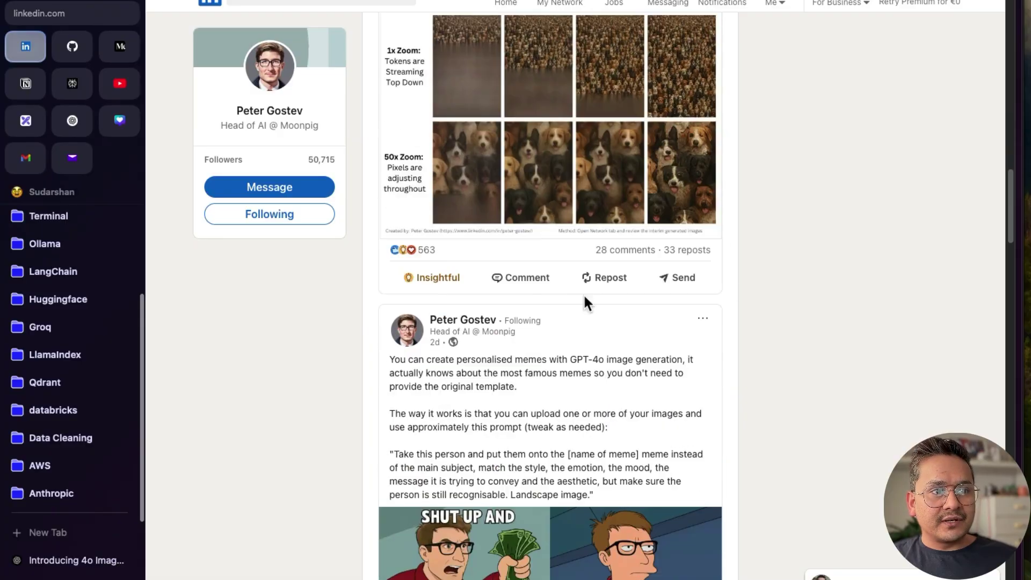
pyautogui.scroll(15, 584, 296)
pyautogui.scroll(-2, 465, 327)
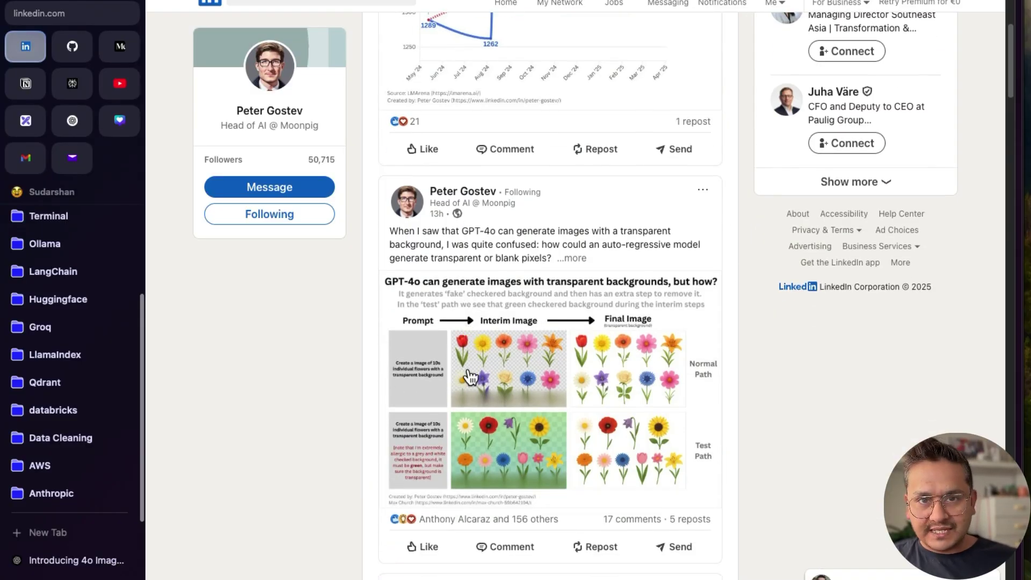
pyautogui.scroll(-2, 470, 376)
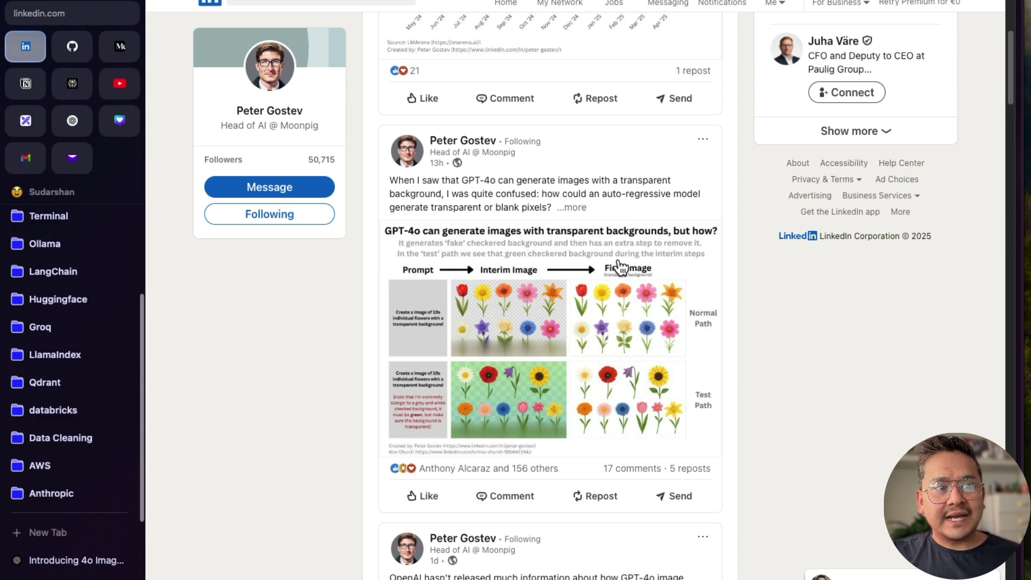
pyautogui.click(465, 392)
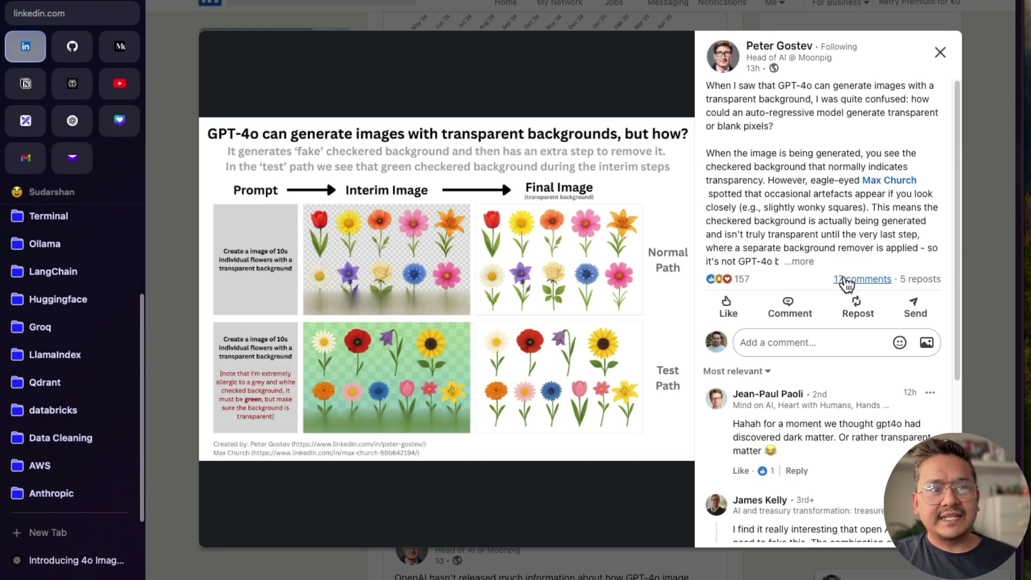
pyautogui.click(800, 263)
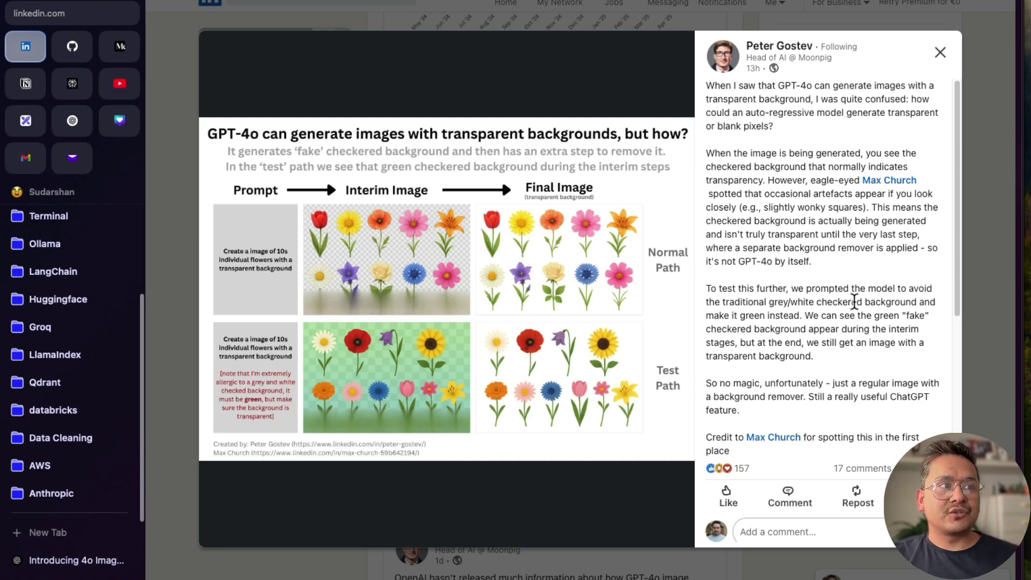
pyautogui.click(188, 463)
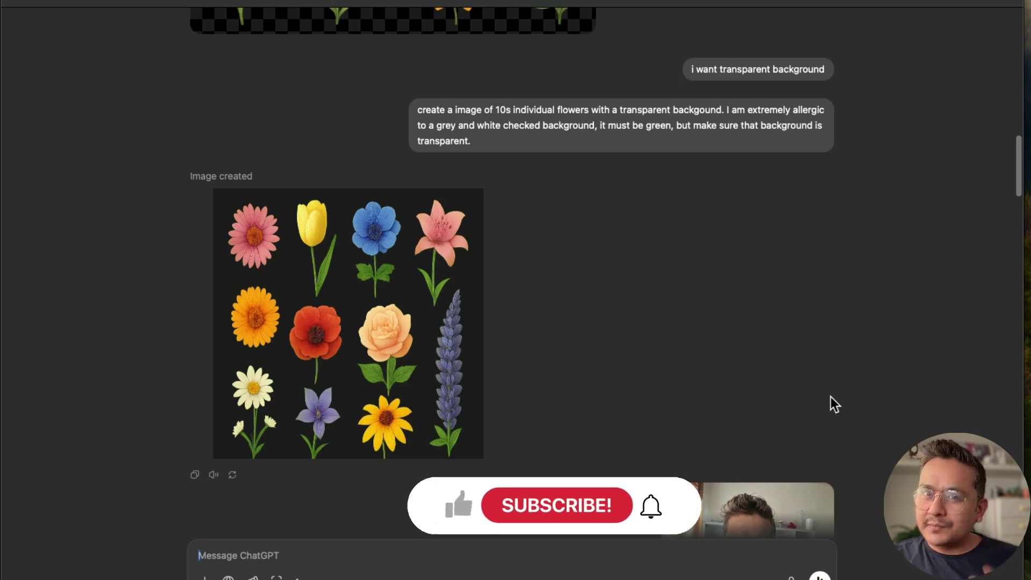
pyautogui.scroll(10, 830, 396)
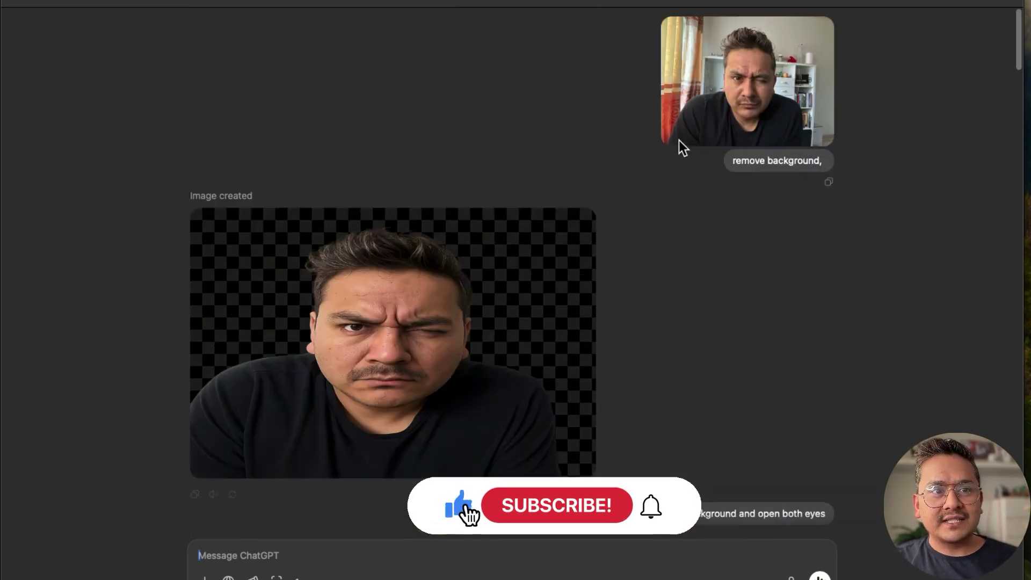
pyautogui.scroll(-2, 423, 377)
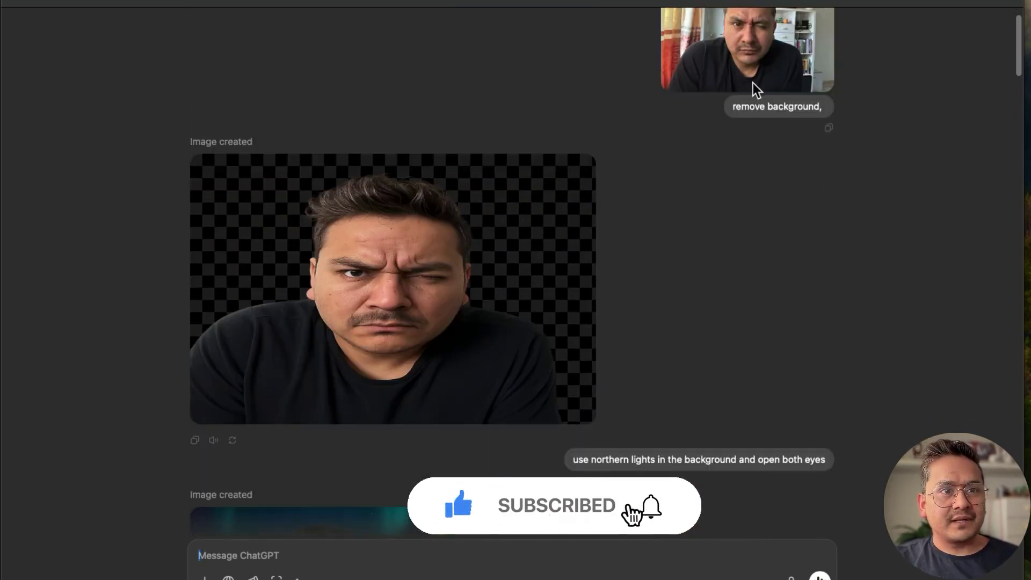
pyautogui.scroll(1, 756, 89)
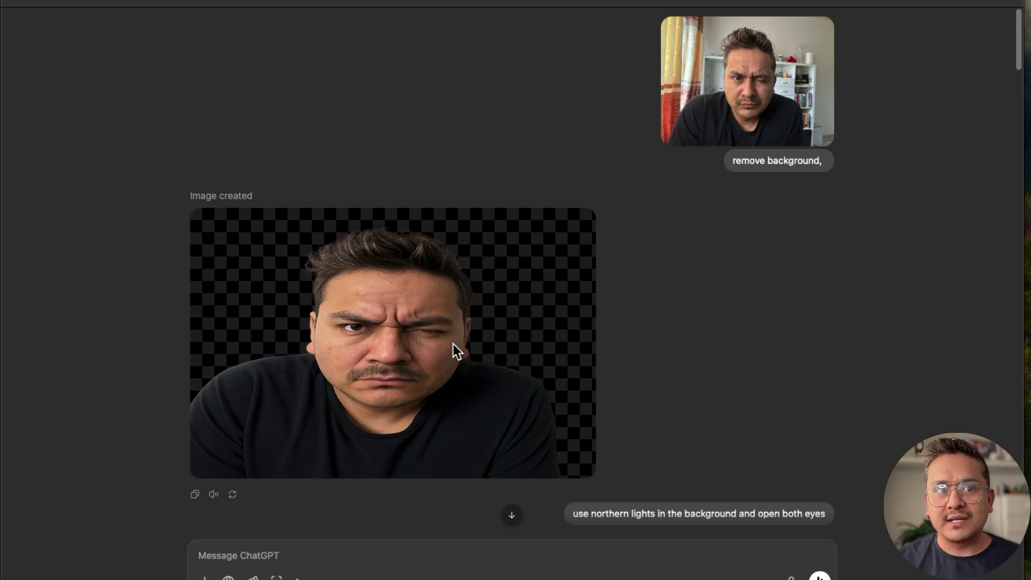
pyautogui.scroll(-1, 882, 363)
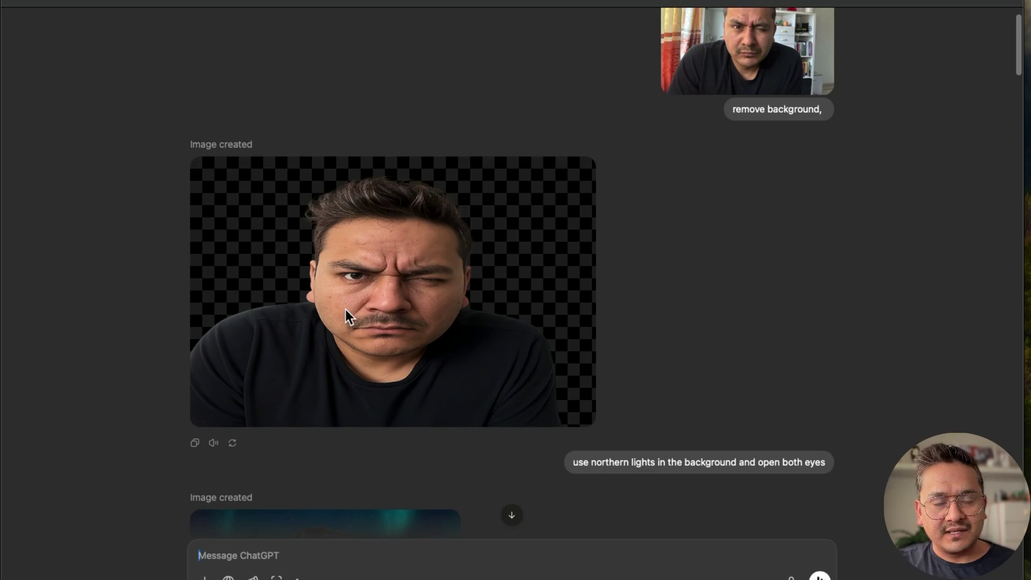
pyautogui.scroll(-1, 483, 376)
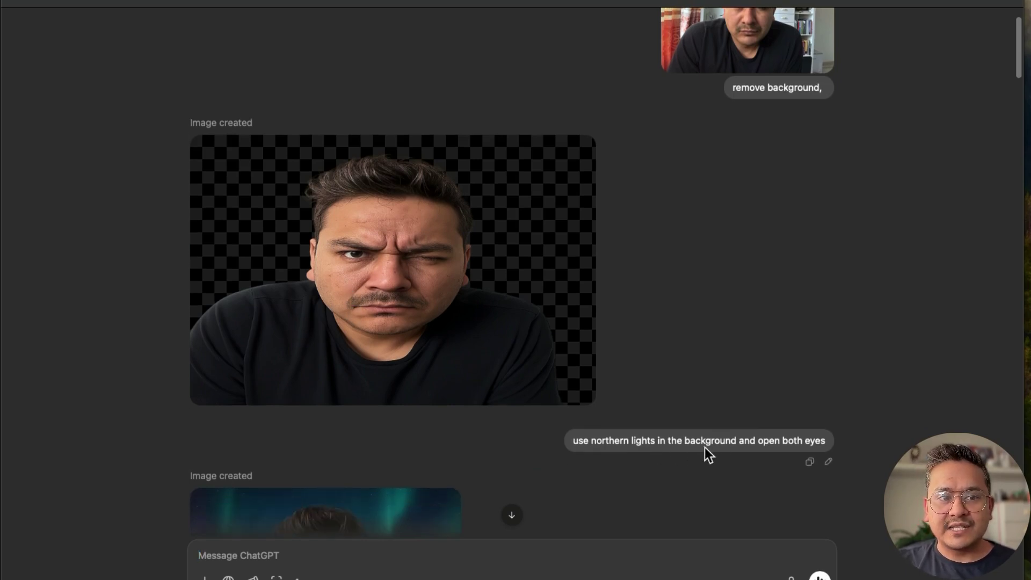
pyautogui.scroll(-5, 792, 444)
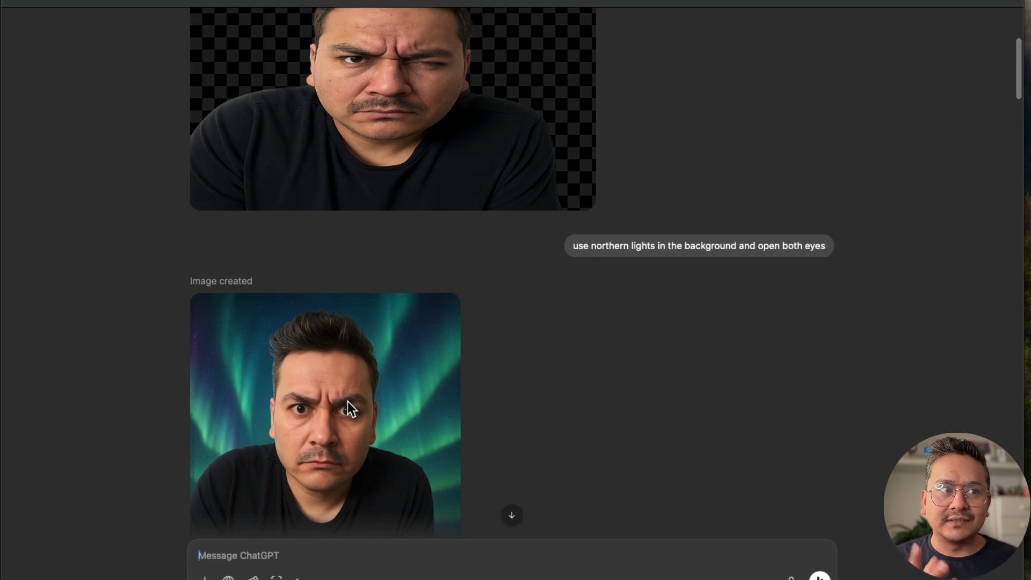
pyautogui.scroll(-5, 783, 242)
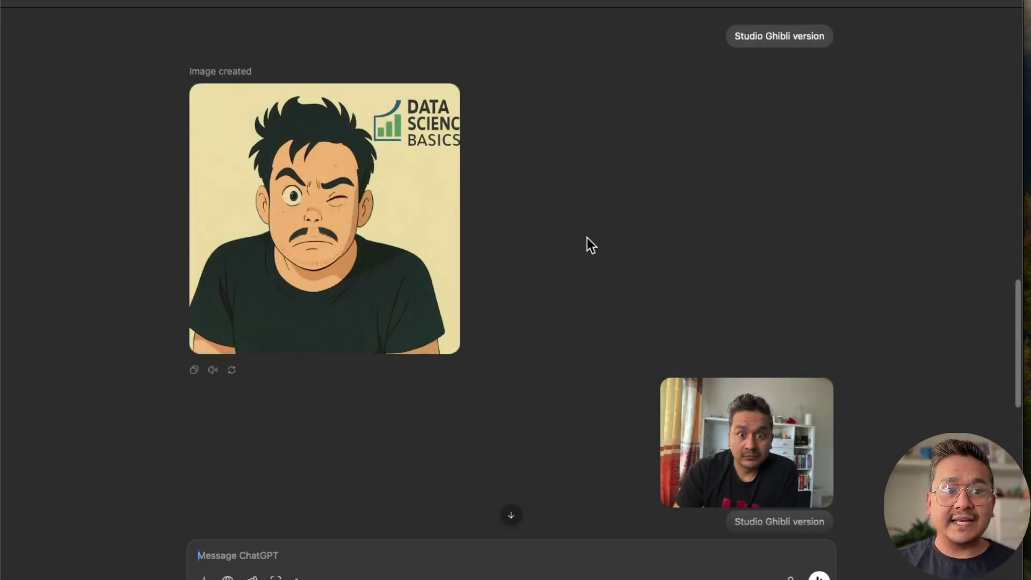
pyautogui.scroll(4, 605, 443)
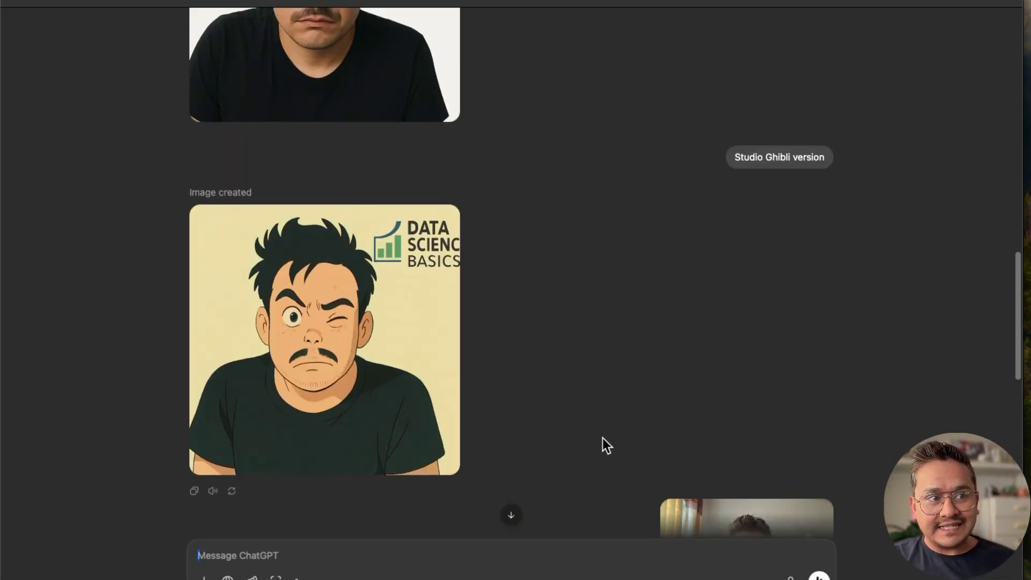
pyautogui.scroll(4, 608, 439)
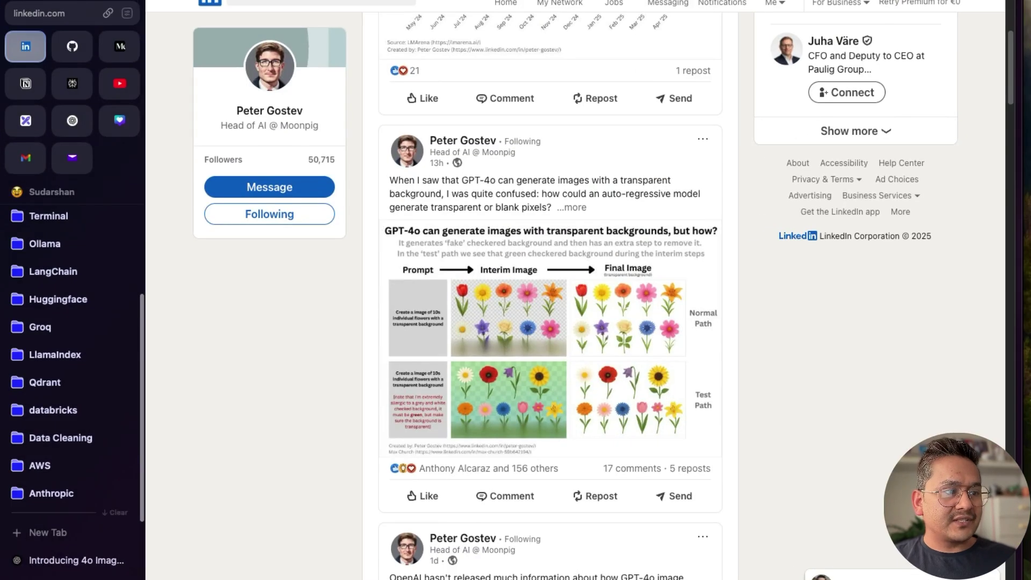
# Step: Bring up the 'Introducing 4o Image Generation' article at the triangle-wheeled vehicle example
pyautogui.click(112, 553)
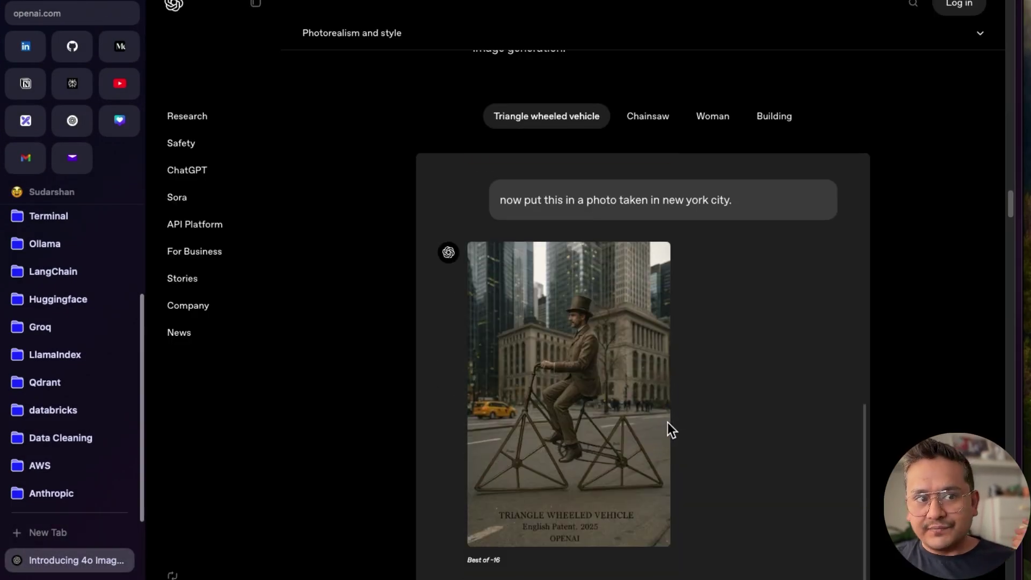
pyautogui.scroll(-1, 666, 476)
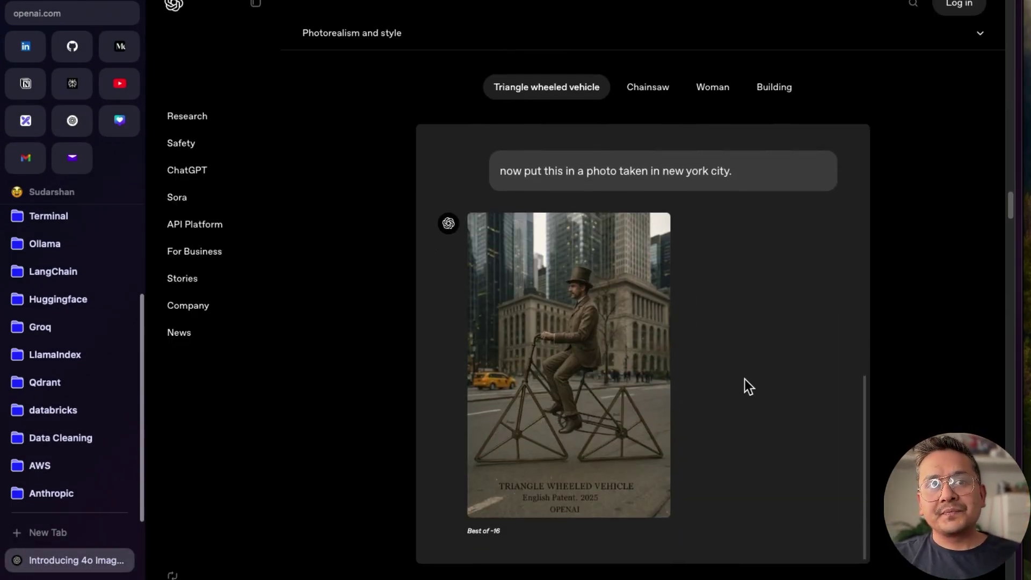